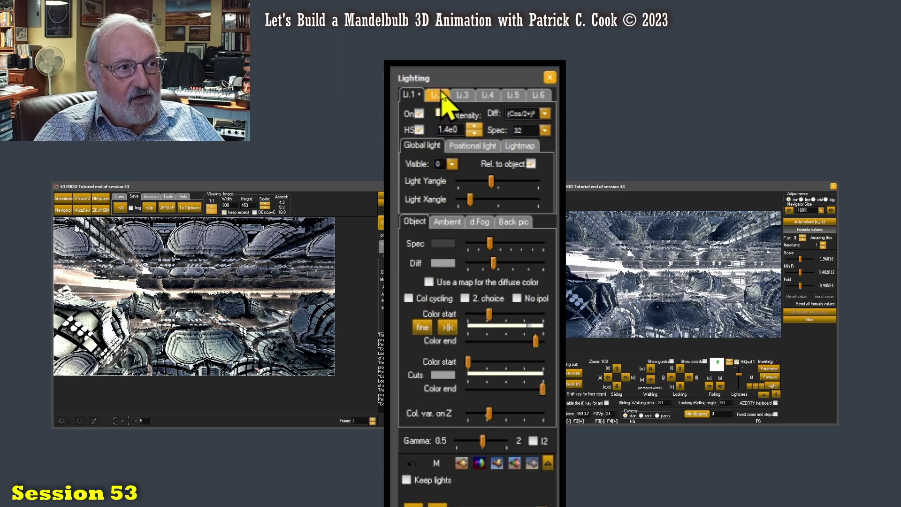
Review the second light, return to light 1, and enable a diffuse colour map.
{"action": "left_click", "coordinate": [436, 95]}
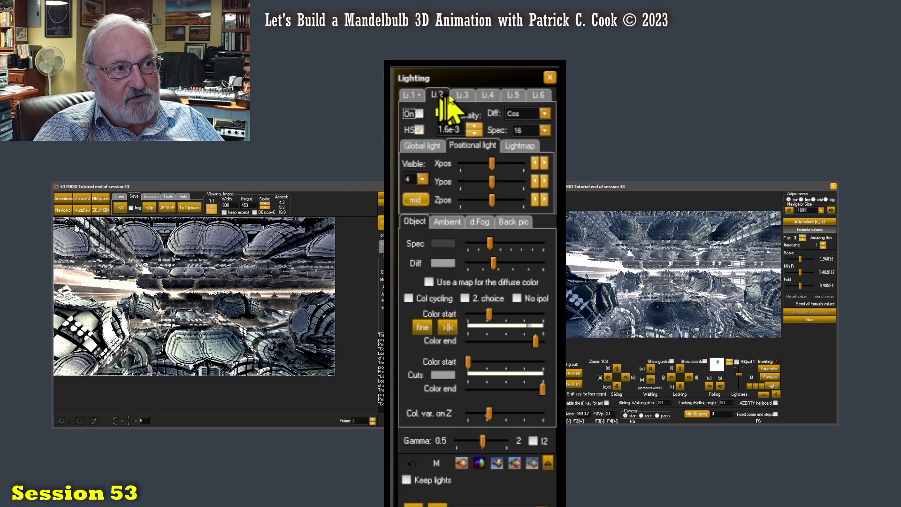
{"action": "left_click", "coordinate": [408, 94]}
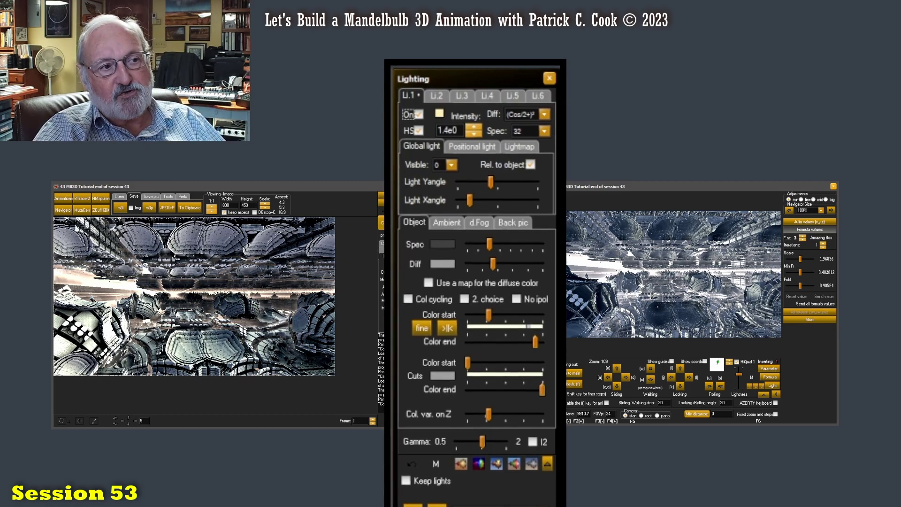
{"action": "left_click", "coordinate": [428, 283]}
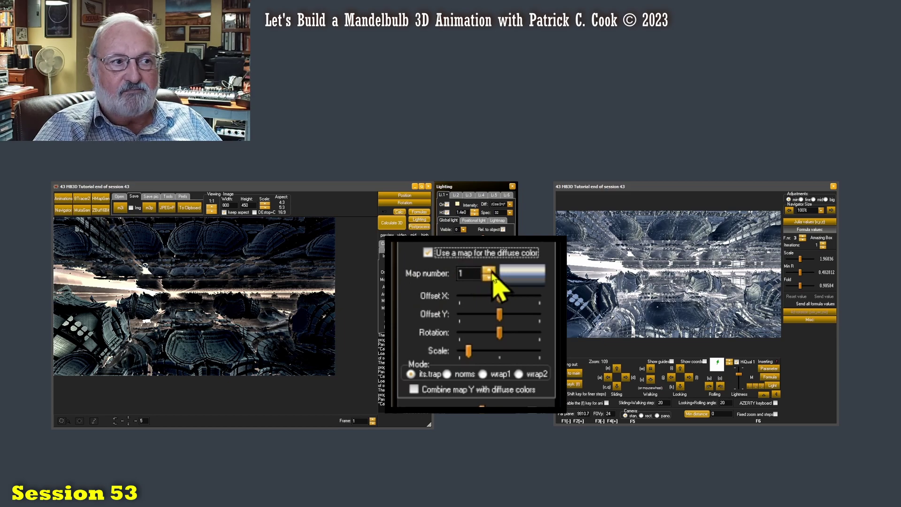
Step the diffuse map number from 1 up to 5 for green-yellow tones.
{"action": "left_click", "coordinate": [490, 270]}
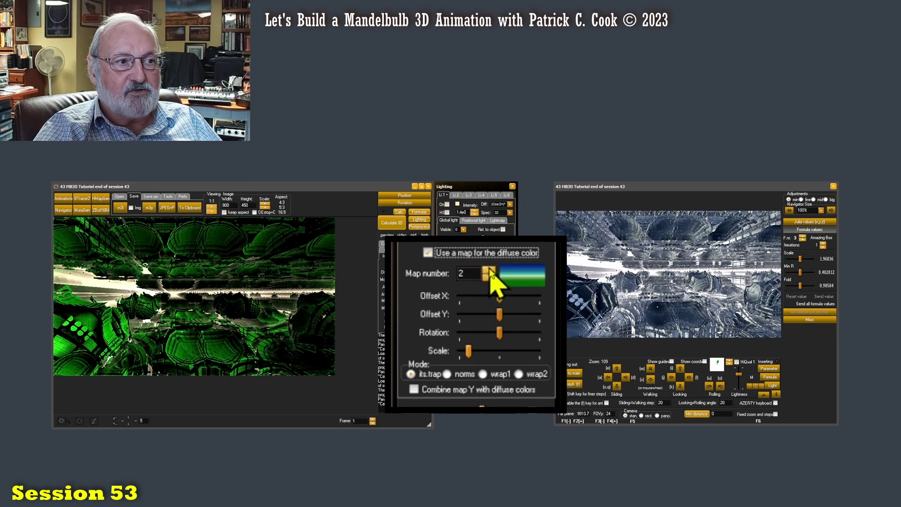
{"action": "left_click", "coordinate": [490, 271]}
{"action": "left_click", "coordinate": [489, 271]}
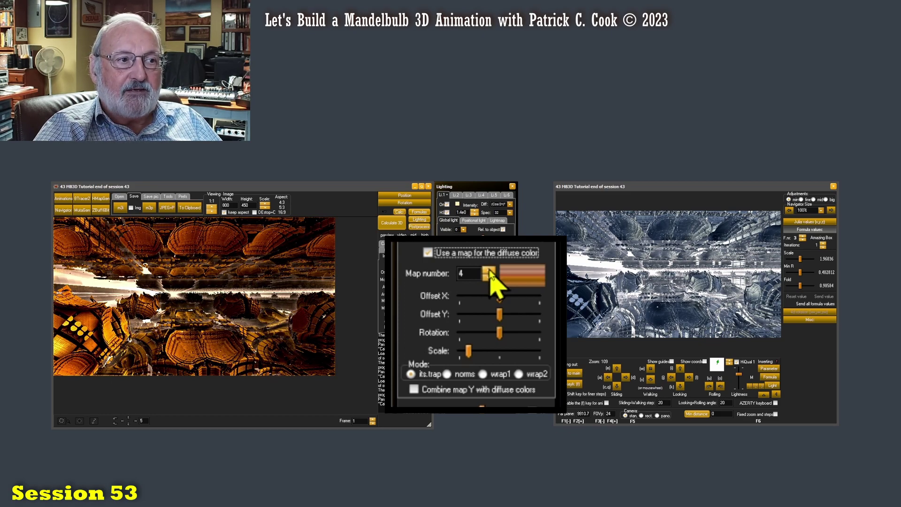
{"action": "left_click", "coordinate": [489, 271]}
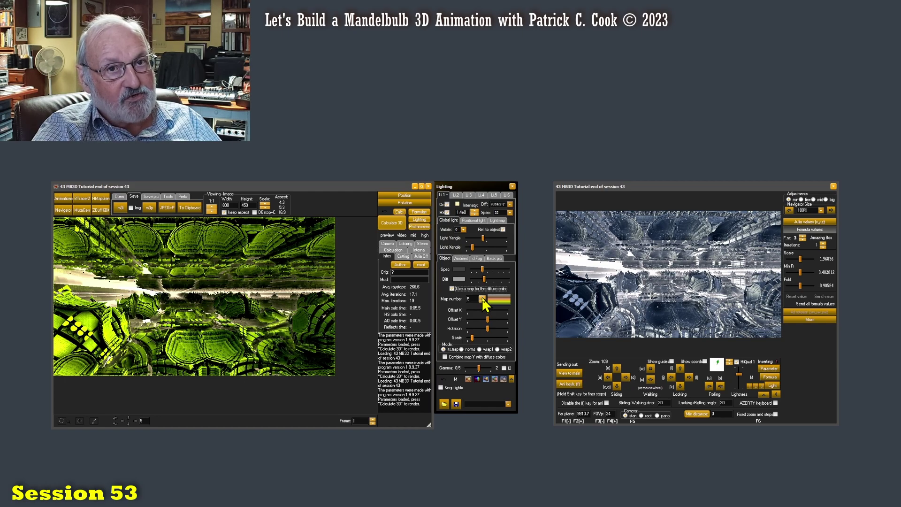
Check the maps directory in Prefs > Ini Dirs, then bring up the M3Maps folder.
{"action": "left_click", "coordinate": [167, 196]}
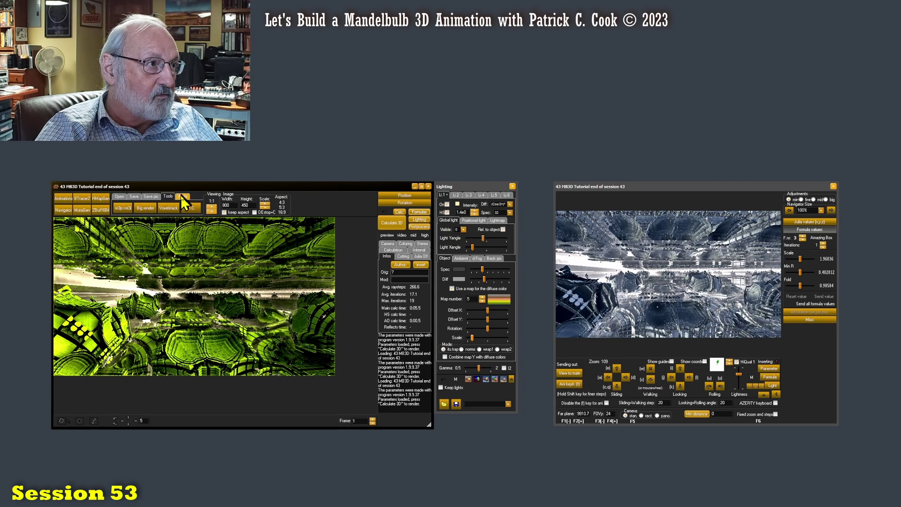
{"action": "left_click", "coordinate": [182, 197]}
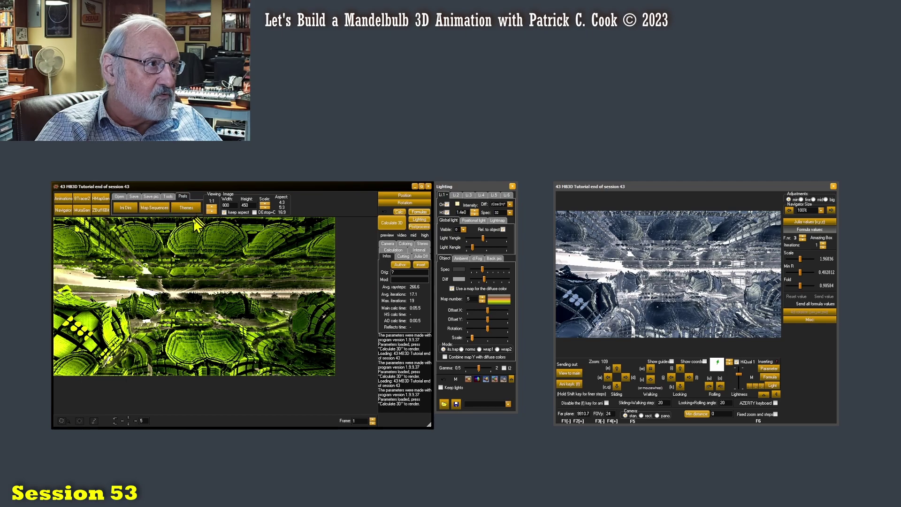
{"action": "left_click", "coordinate": [125, 208]}
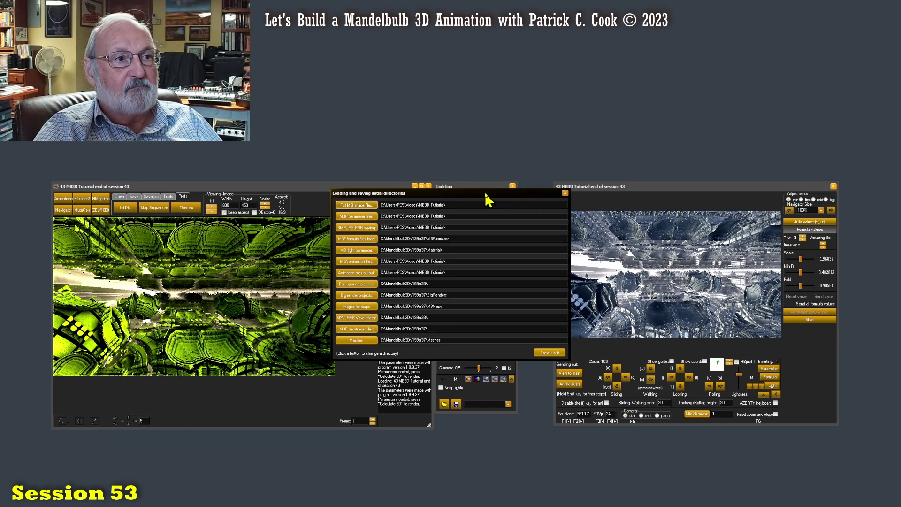
{"action": "left_click", "coordinate": [566, 193]}
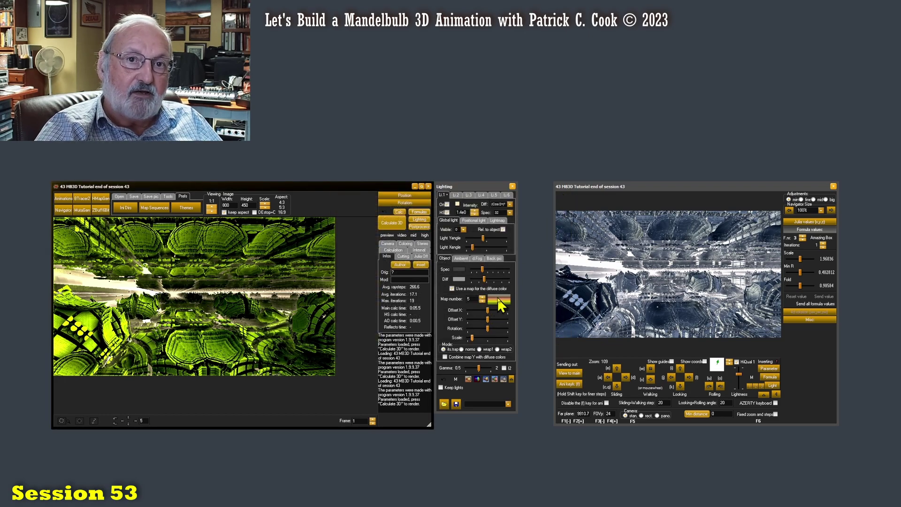
{"action": "mouse_move", "coordinate": [266, 505]}
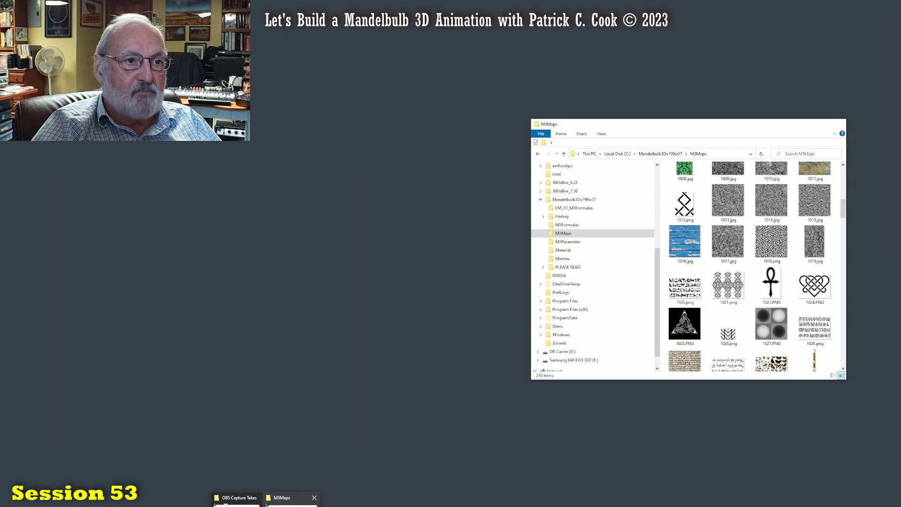
{"action": "left_click", "coordinate": [281, 499]}
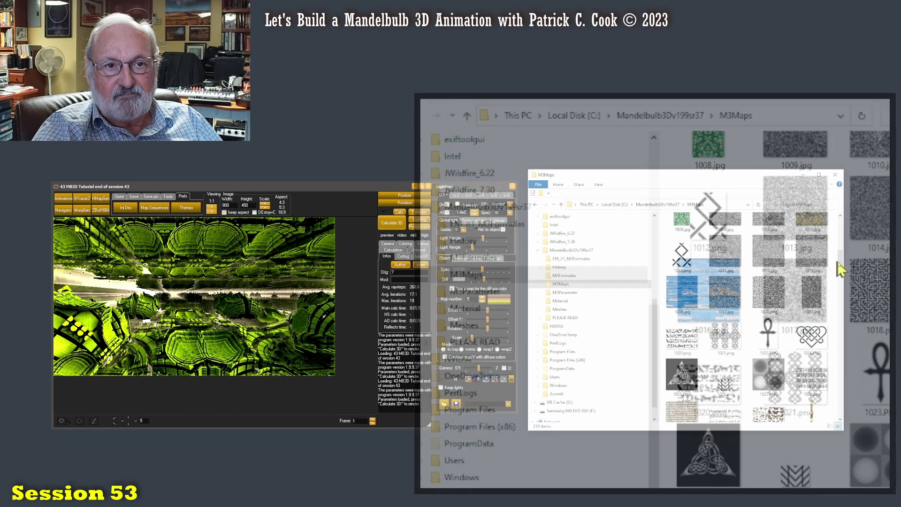
{"action": "scroll", "coordinate": [728, 235], "scroll_direction": "up", "scroll_amount": 8}
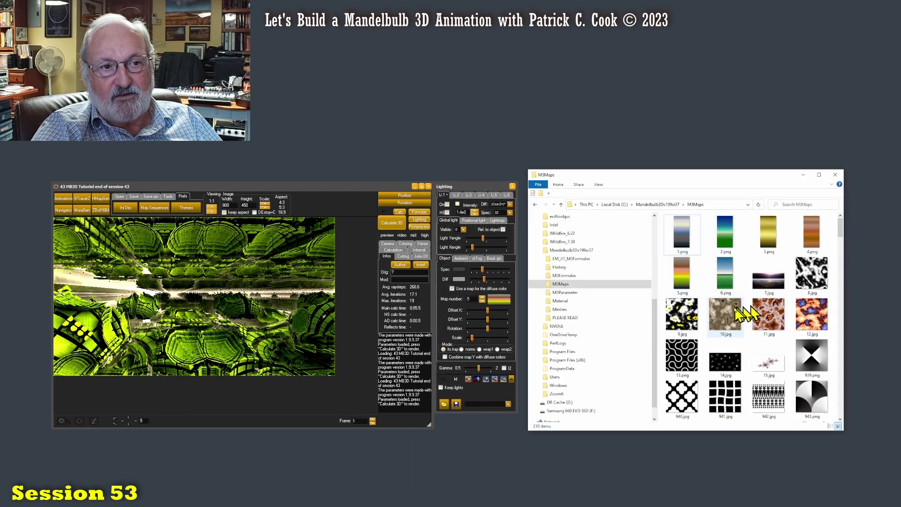
{"action": "double_click", "coordinate": [692, 320]}
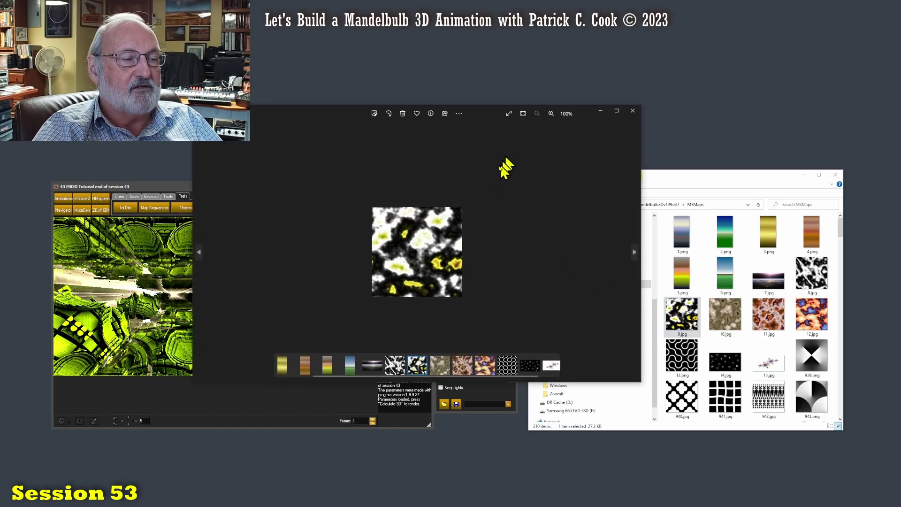
{"action": "left_click", "coordinate": [633, 112]}
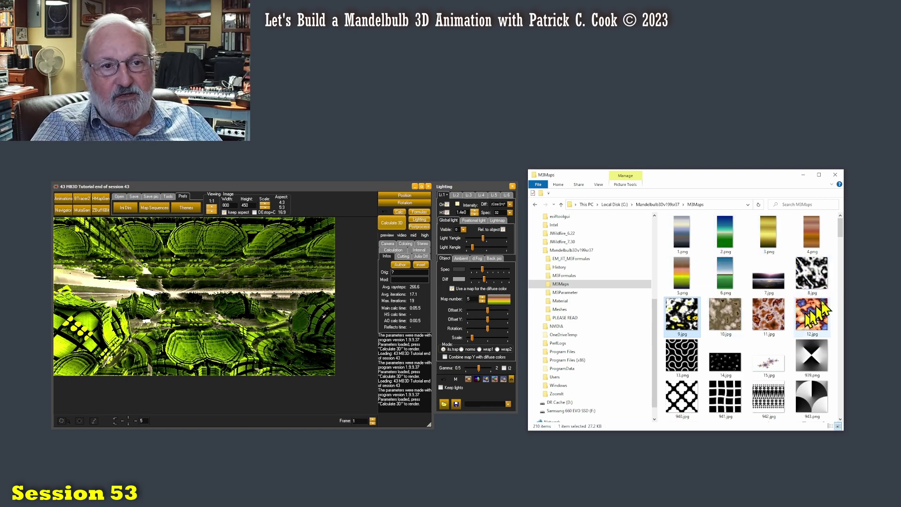
{"action": "left_click_drag", "start_coordinate": [840, 231], "coordinate": [842, 297]}
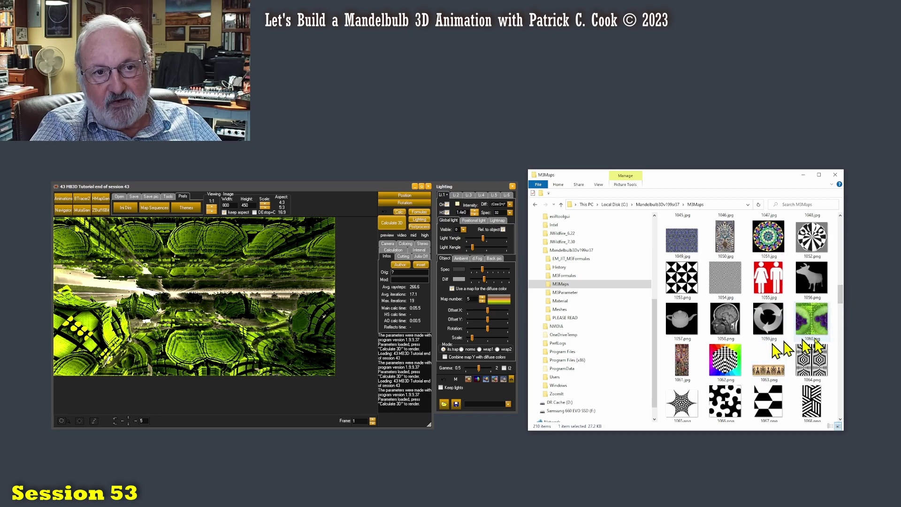
{"action": "left_click_drag", "start_coordinate": [843, 303], "coordinate": [843, 365]}
{"action": "scroll", "coordinate": [843, 364], "scroll_direction": "down", "scroll_amount": 3}
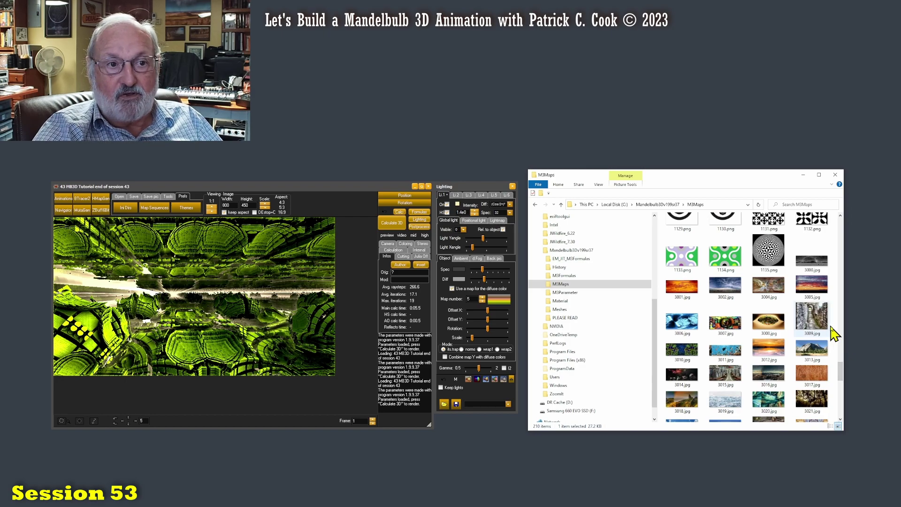
{"action": "left_click_drag", "start_coordinate": [840, 376], "coordinate": [848, 405]}
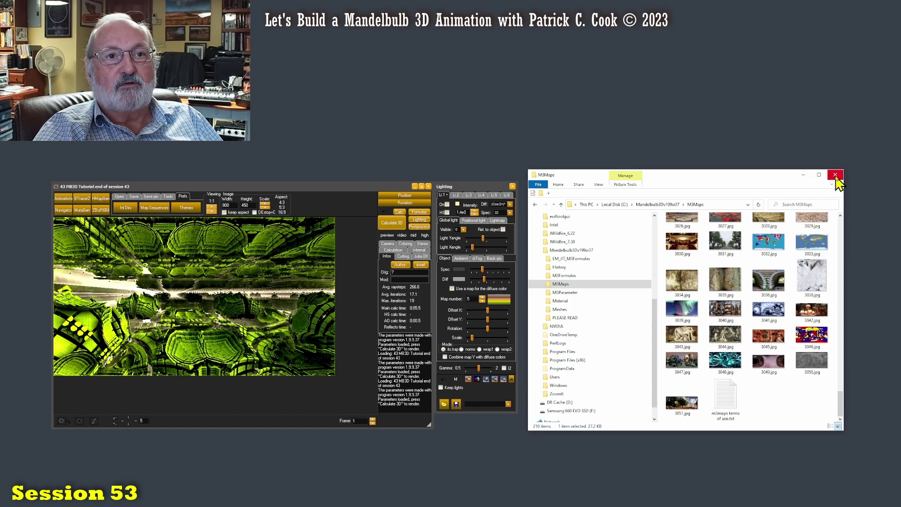
{"action": "left_click_drag", "start_coordinate": [843, 414], "coordinate": [843, 310]}
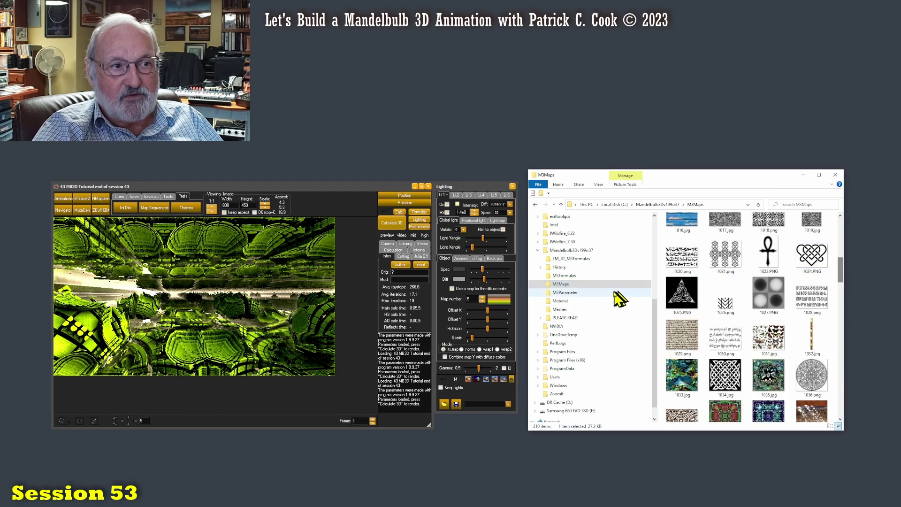
{"action": "left_click", "coordinate": [571, 285]}
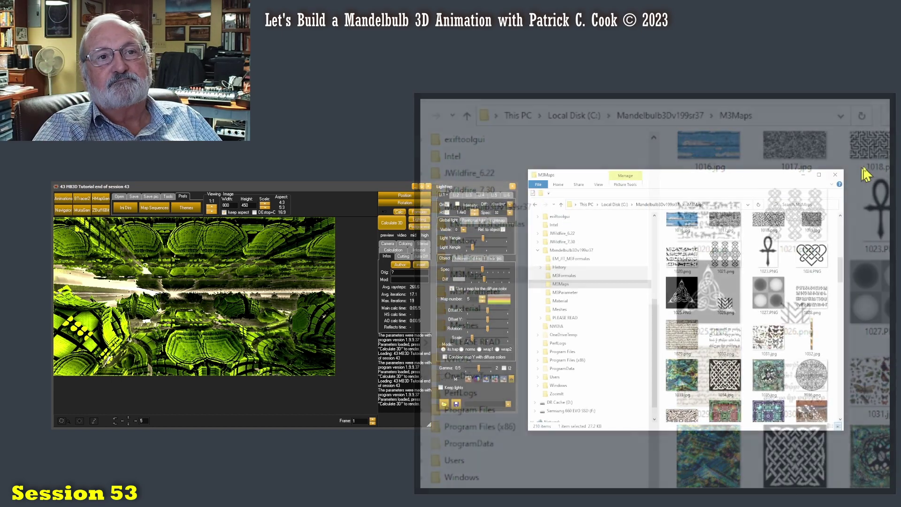
Hide the map folder and step the diffuse map number from 6 up to 10.
{"action": "left_click", "coordinate": [804, 175]}
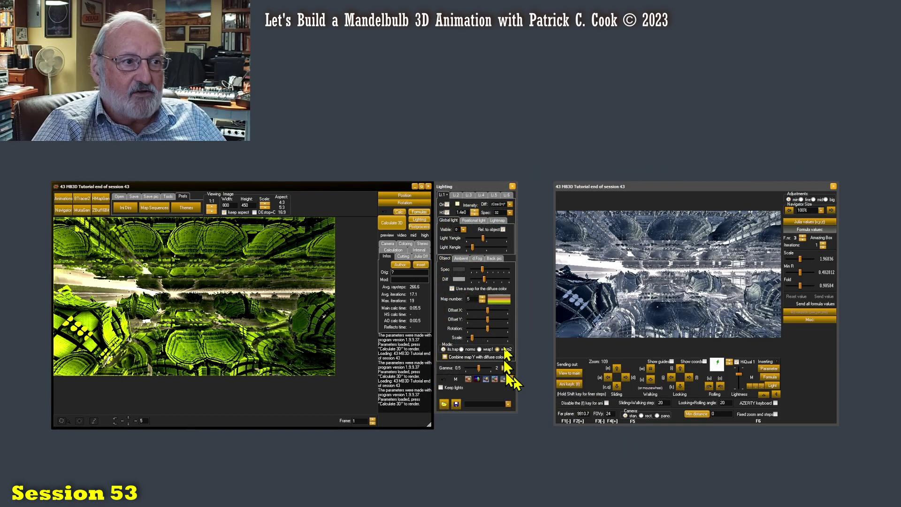
{"action": "left_click", "coordinate": [483, 296]}
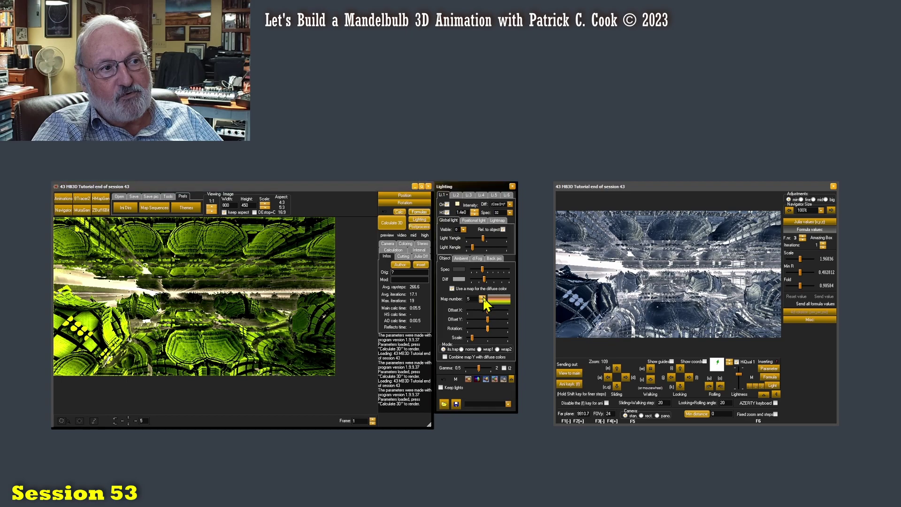
{"action": "left_click", "coordinate": [482, 297]}
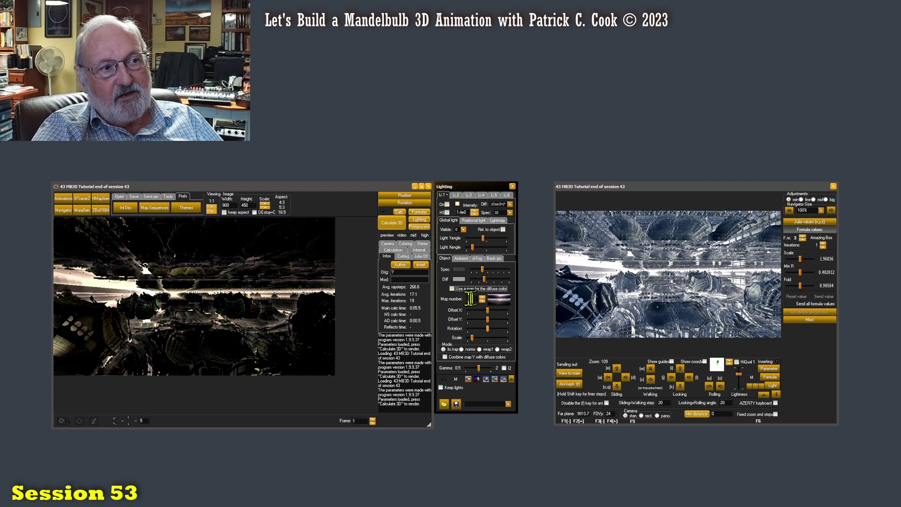
{"action": "left_click", "coordinate": [482, 296]}
{"action": "left_click", "coordinate": [482, 297]}
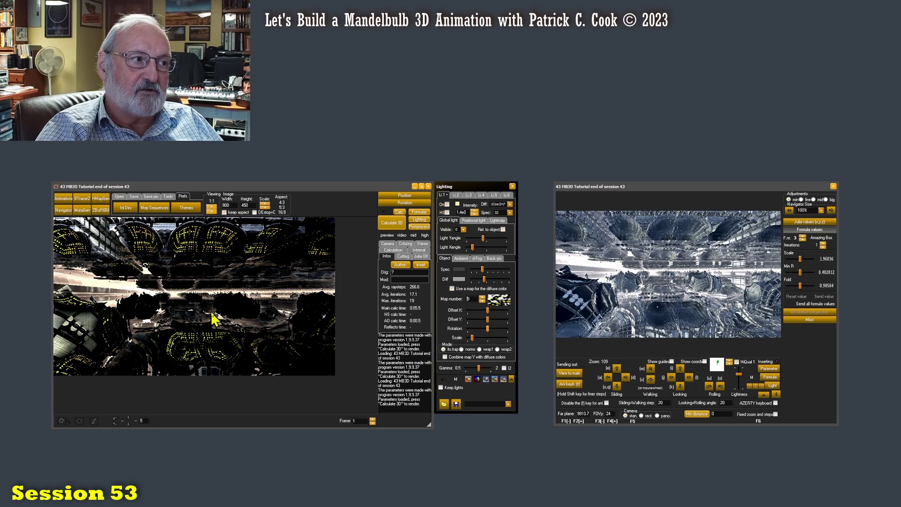
{"action": "left_click", "coordinate": [482, 297]}
{"action": "left_click", "coordinate": [482, 298]}
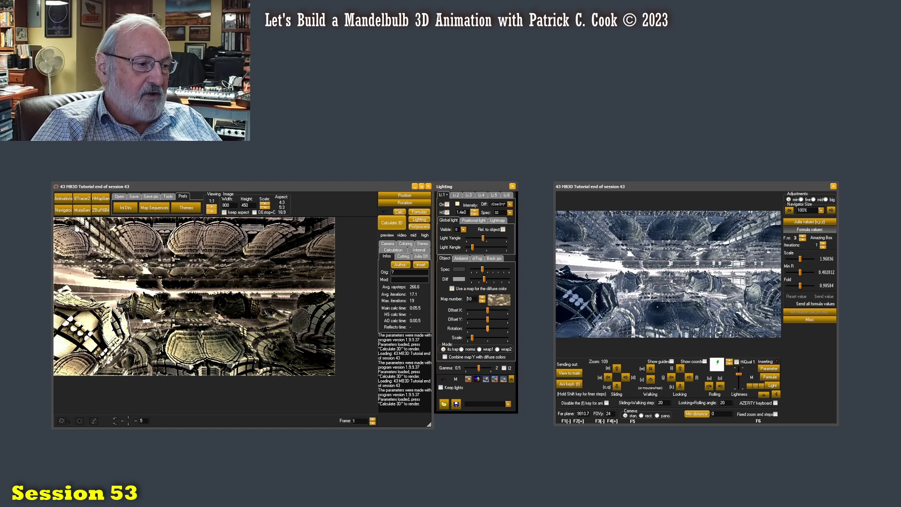
Open the M3Maps folder, shorten its window, and select 10.jpg for comparison.
{"action": "left_click", "coordinate": [235, 498]}
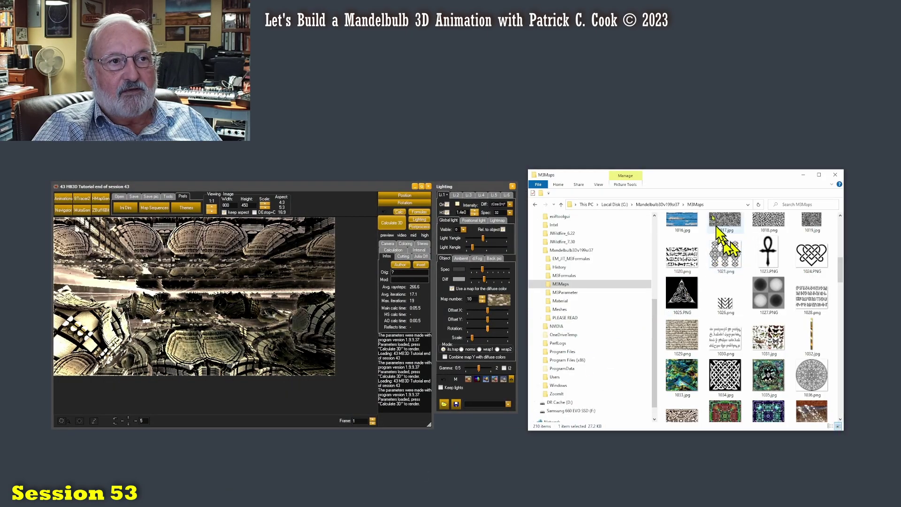
{"action": "left_click_drag", "start_coordinate": [693, 171], "coordinate": [699, 142]}
{"action": "scroll", "coordinate": [723, 235], "scroll_direction": "up", "scroll_amount": 15}
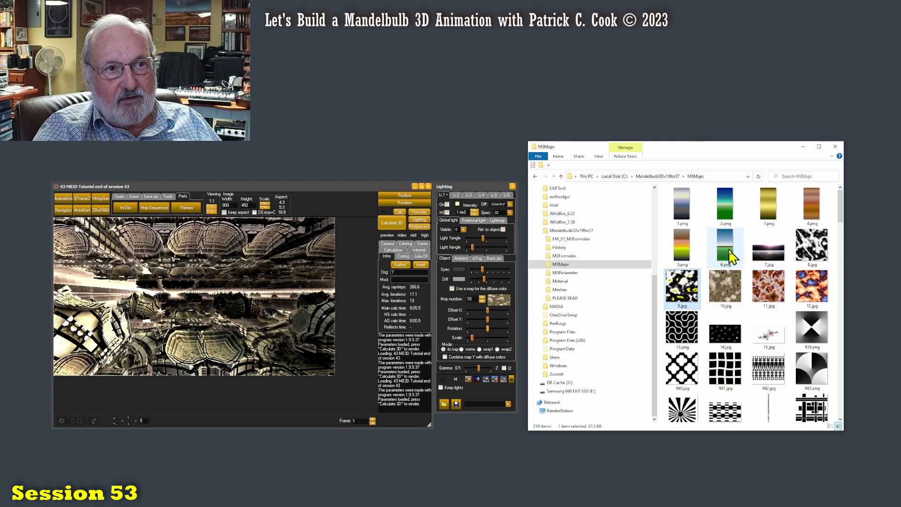
{"action": "left_click", "coordinate": [734, 303]}
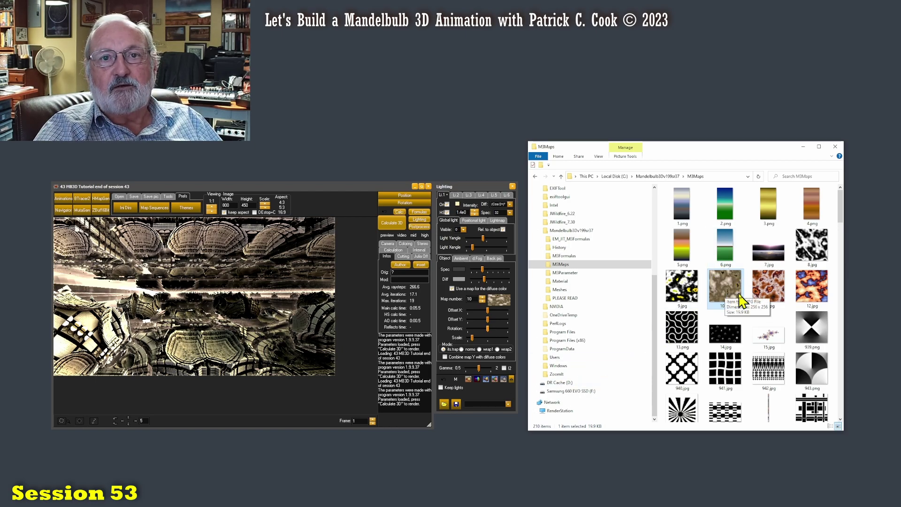
Raise the diffuse map number to 11 and locate 11.jpg in the folder.
{"action": "left_click", "coordinate": [482, 299]}
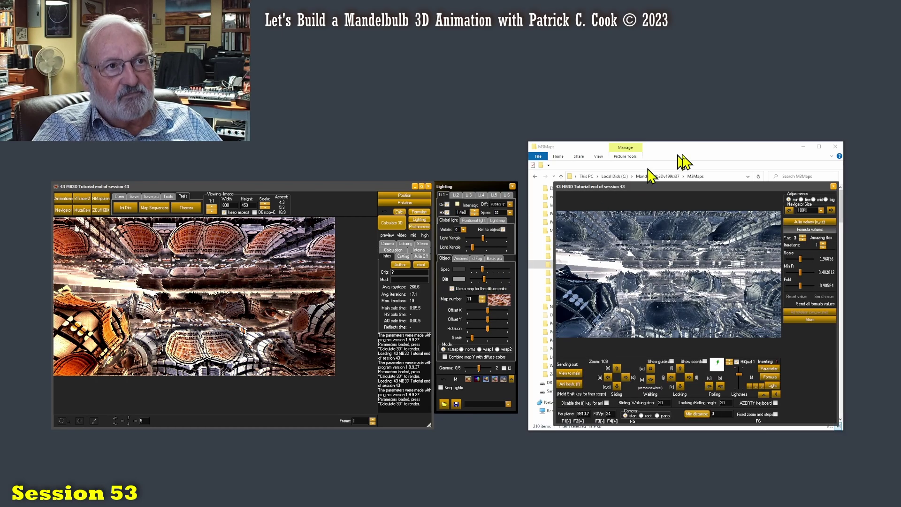
{"action": "left_click", "coordinate": [708, 160]}
{"action": "left_click", "coordinate": [768, 286]}
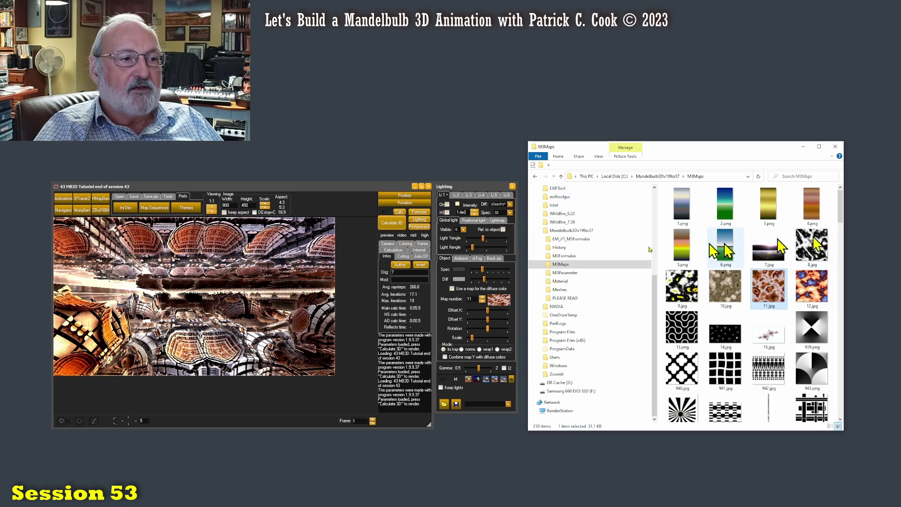
Step the diffuse map number up from 11 to 16 and check the map folder.
{"action": "left_click", "coordinate": [482, 297]}
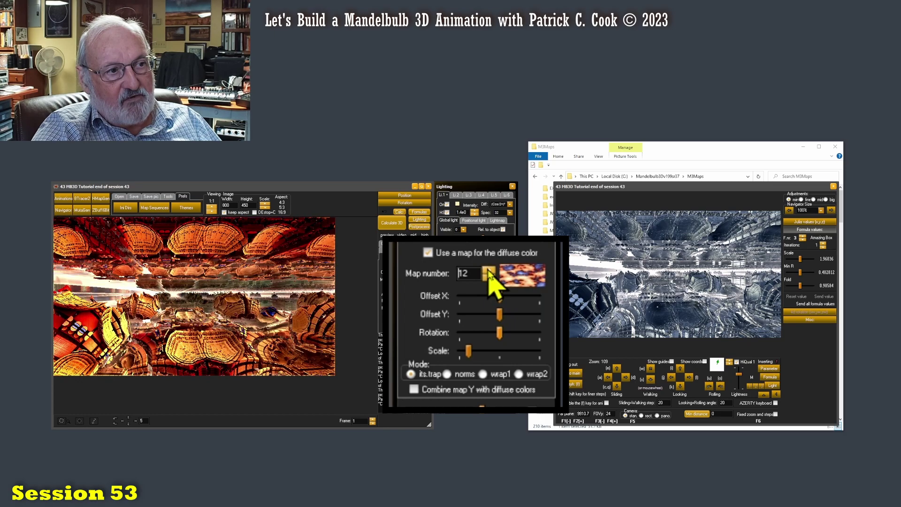
{"action": "left_click", "coordinate": [488, 272]}
{"action": "left_click", "coordinate": [489, 271]}
{"action": "left_click", "coordinate": [489, 271]}
{"action": "left_click", "coordinate": [488, 271]}
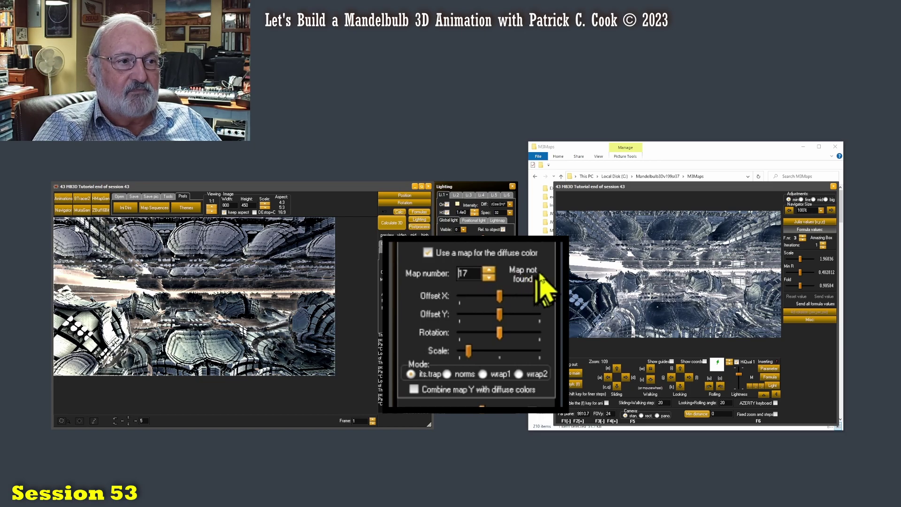
{"action": "left_click", "coordinate": [758, 158]}
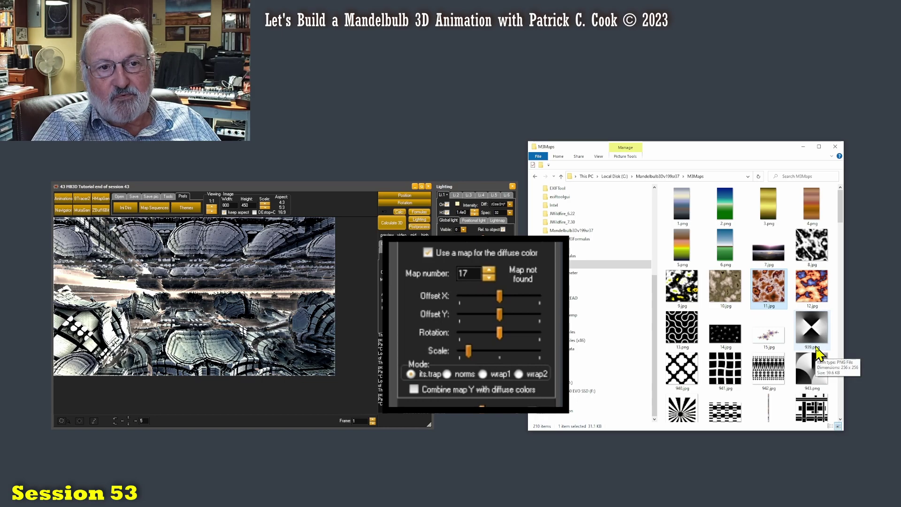
Enter 939 as the diffuse map number and bring the map folder forward.
{"action": "left_click", "coordinate": [466, 277]}
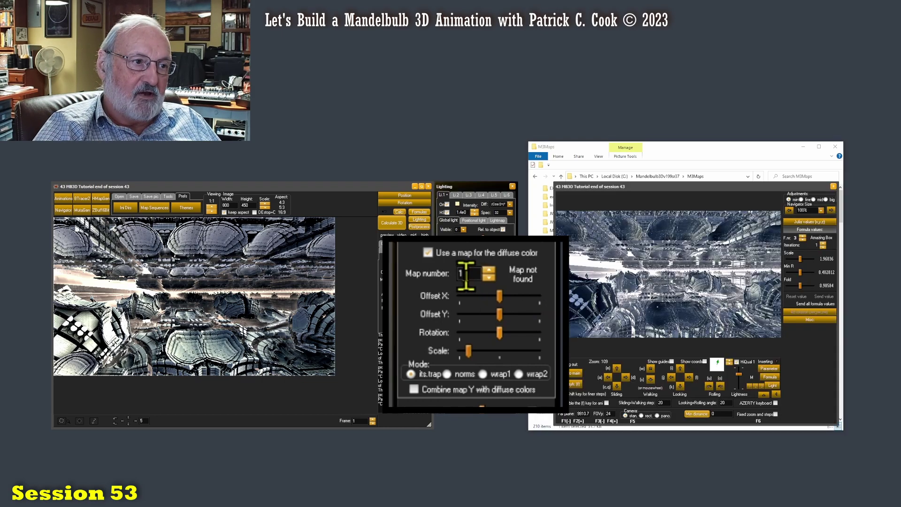
{"action": "type", "text": "7"}
{"action": "left_click_drag", "start_coordinate": [467, 275], "coordinate": [446, 282]}
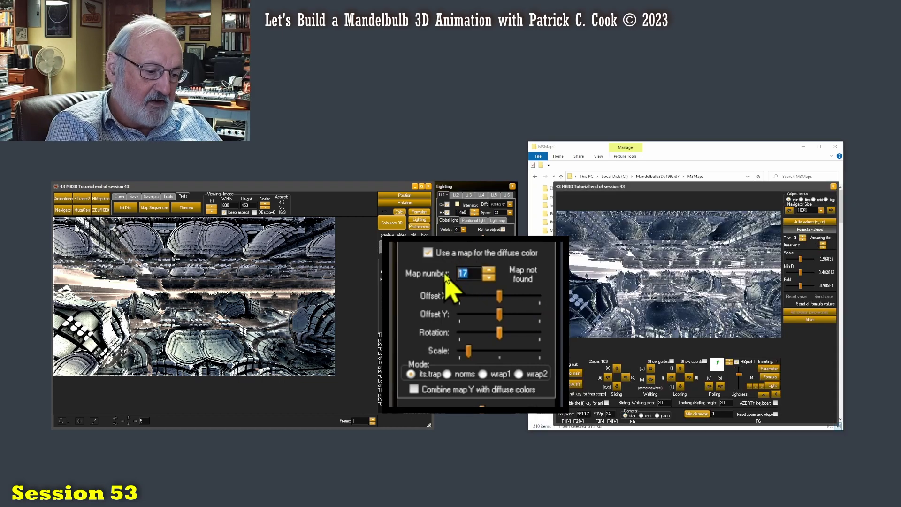
{"action": "type", "text": "939"}
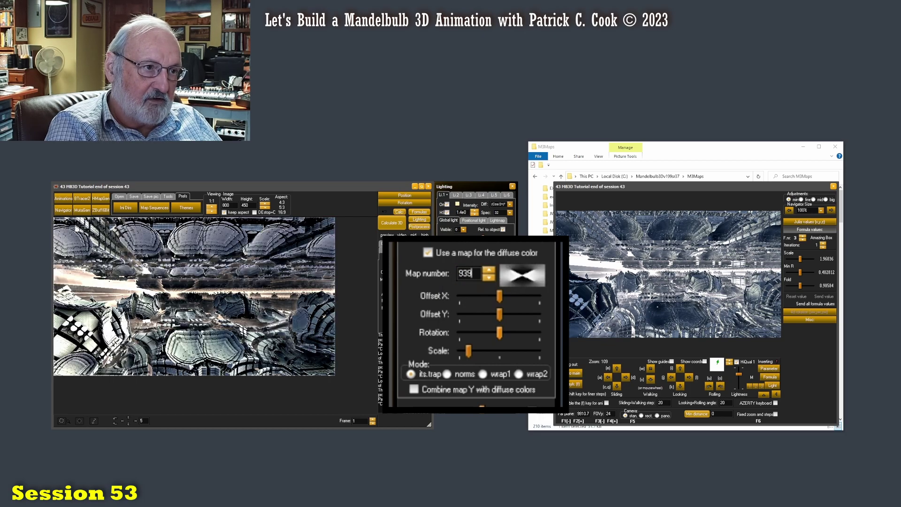
{"action": "left_click", "coordinate": [798, 157]}
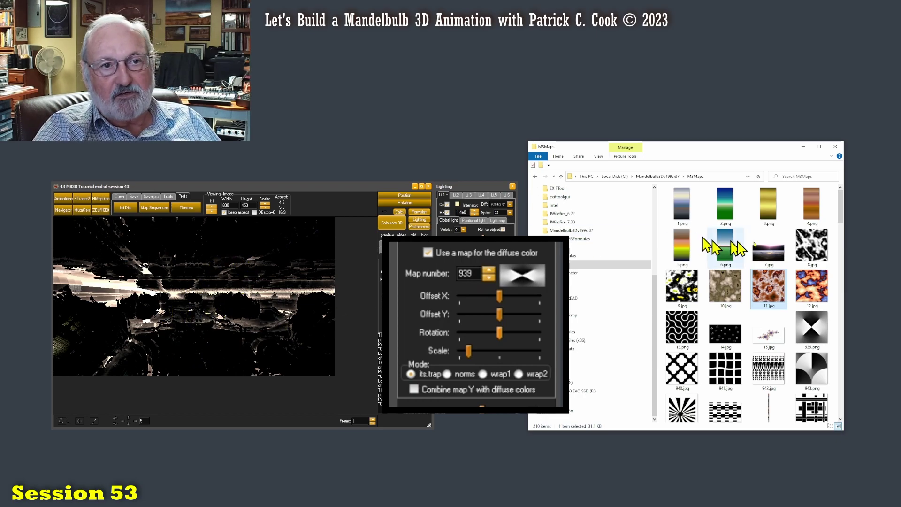
Scroll the map folder to 1038.jpg and enter 1038 as the diffuse map number.
{"action": "left_click_drag", "start_coordinate": [842, 224], "coordinate": [850, 277]}
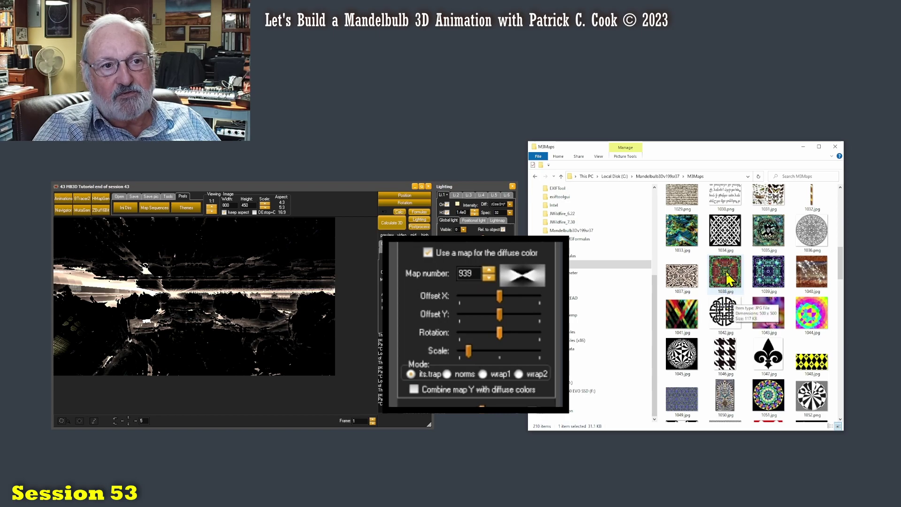
{"action": "left_click_drag", "start_coordinate": [478, 273], "coordinate": [443, 272]}
{"action": "type", "text": "10"}
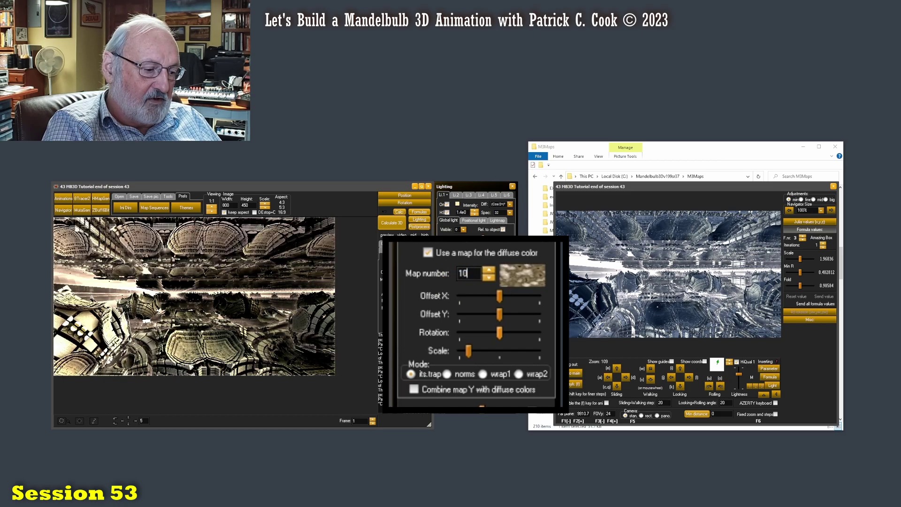
{"action": "type", "text": "38"}
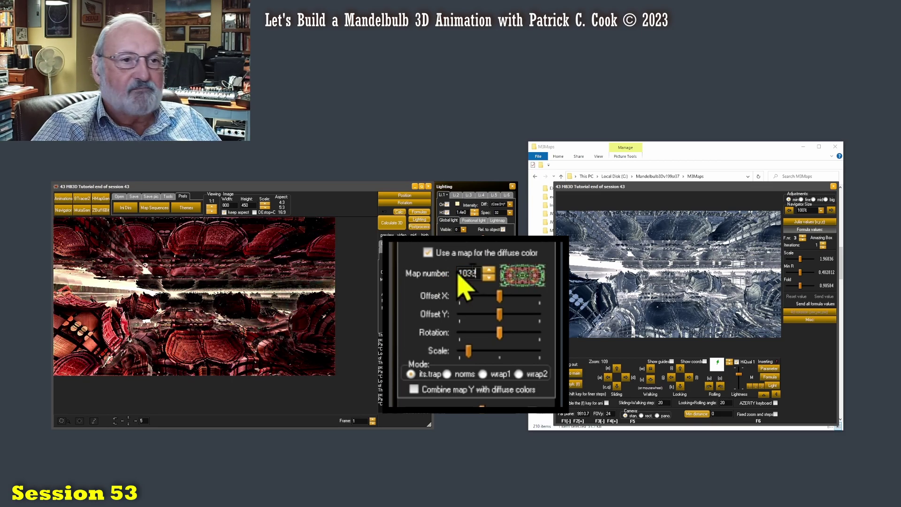
{"action": "left_click", "coordinate": [767, 161]}
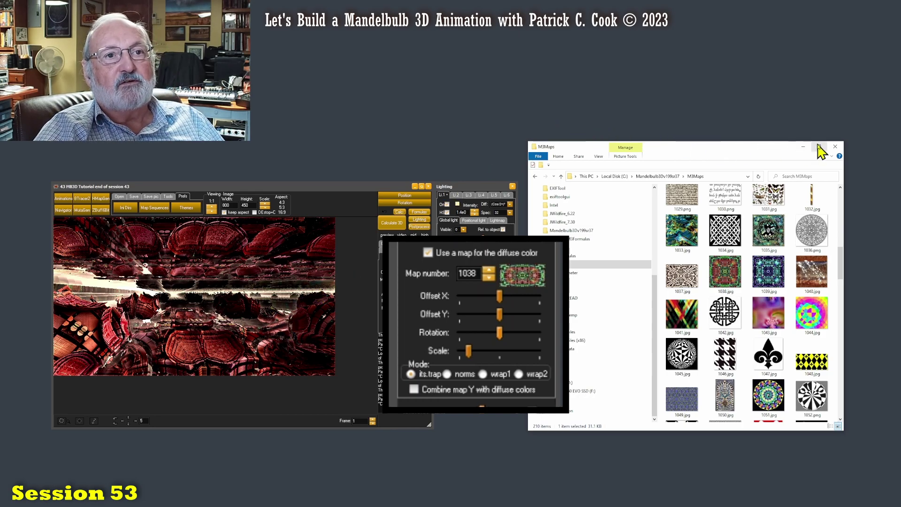
Minimise the M3Maps folder window to reveal the red-mapped render.
{"action": "left_click", "coordinate": [803, 147]}
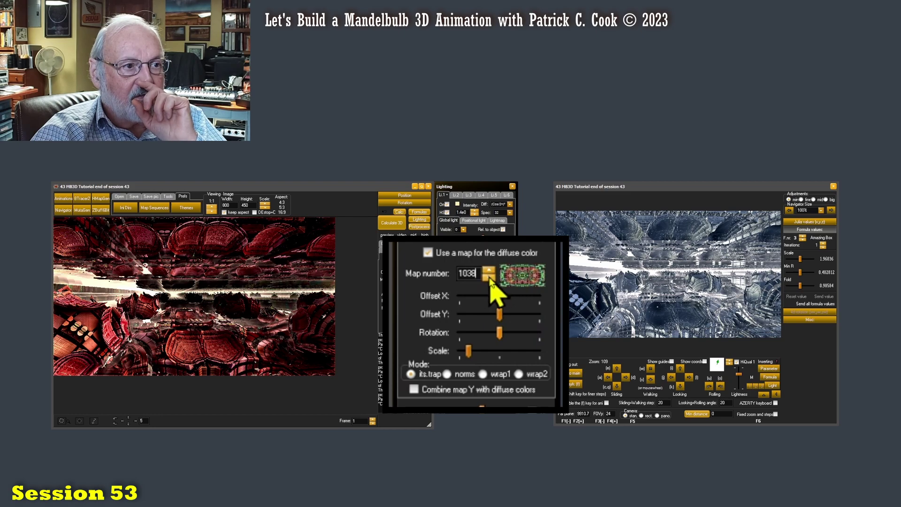
Reset the diffuse map number to 1, then step it up to 8.
{"action": "left_click_drag", "start_coordinate": [474, 272], "coordinate": [452, 279]}
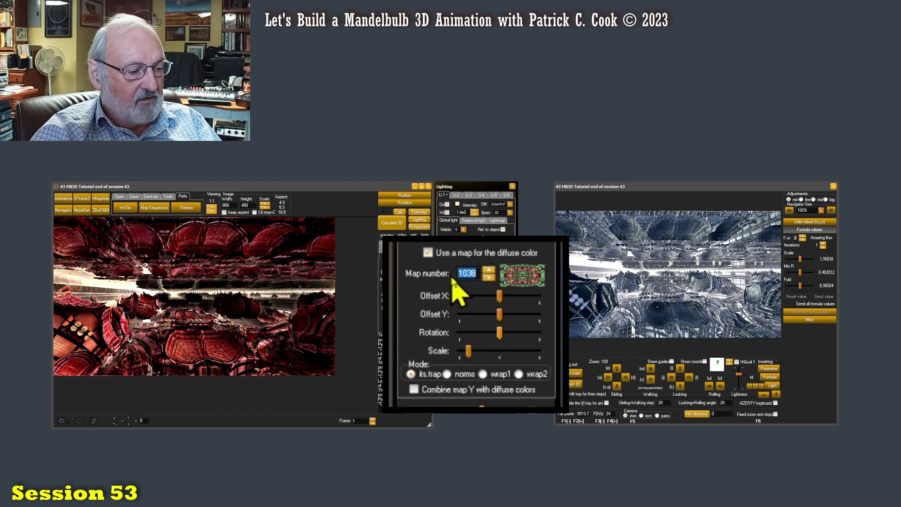
{"action": "type", "text": "1"}
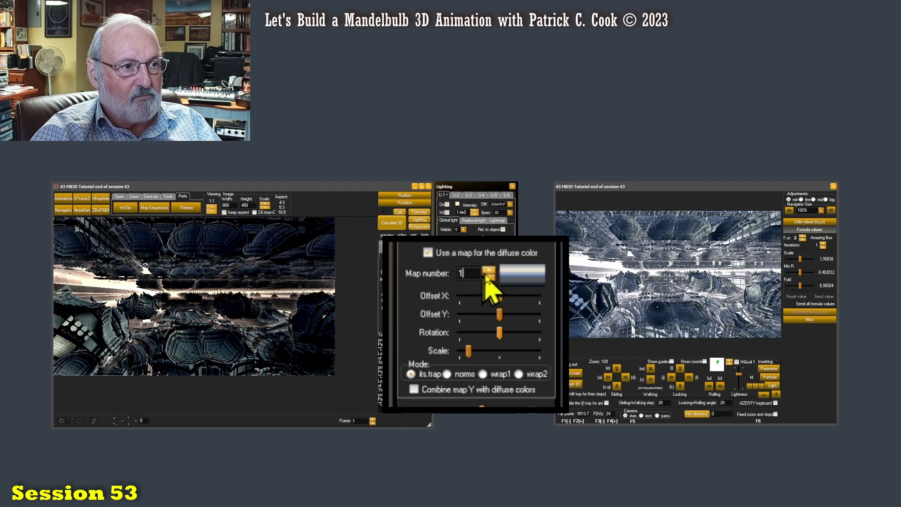
{"action": "left_click", "coordinate": [489, 271]}
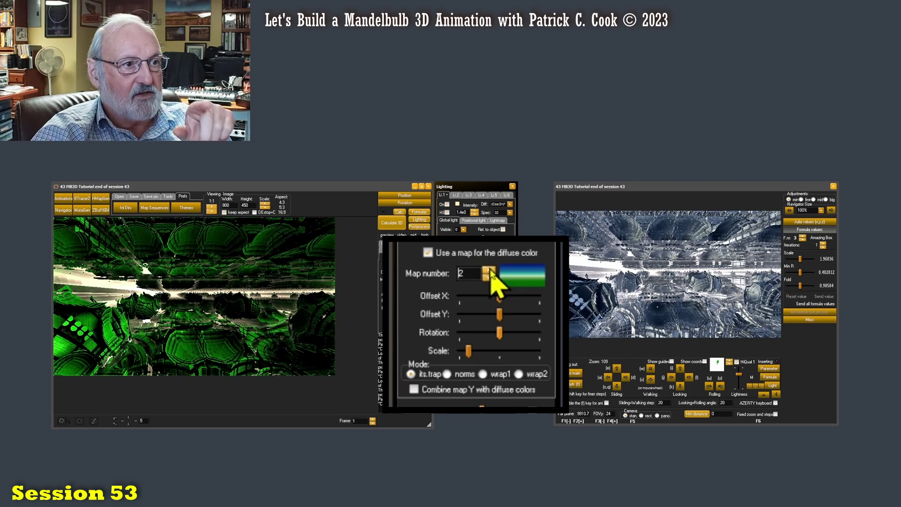
{"action": "left_click", "coordinate": [489, 271]}
{"action": "left_click", "coordinate": [489, 271]}
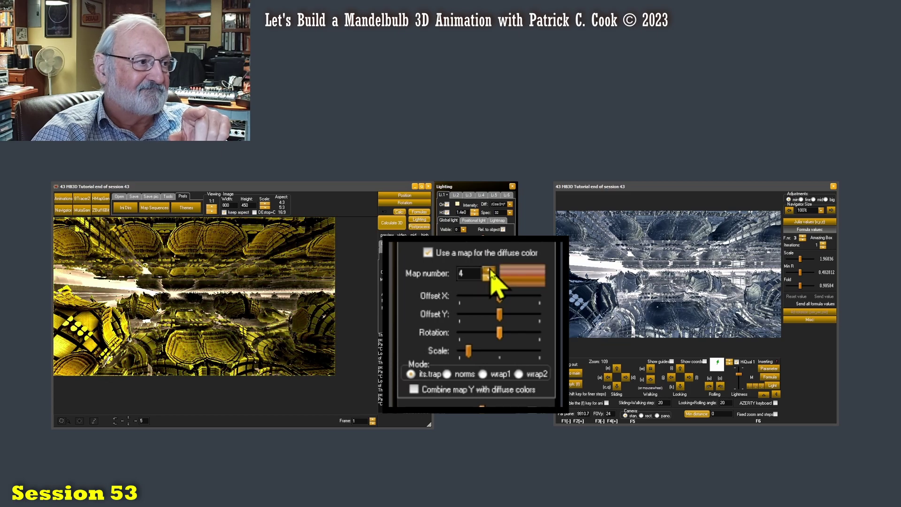
{"action": "left_click", "coordinate": [489, 270]}
{"action": "left_click", "coordinate": [489, 271]}
{"action": "left_click", "coordinate": [489, 270]}
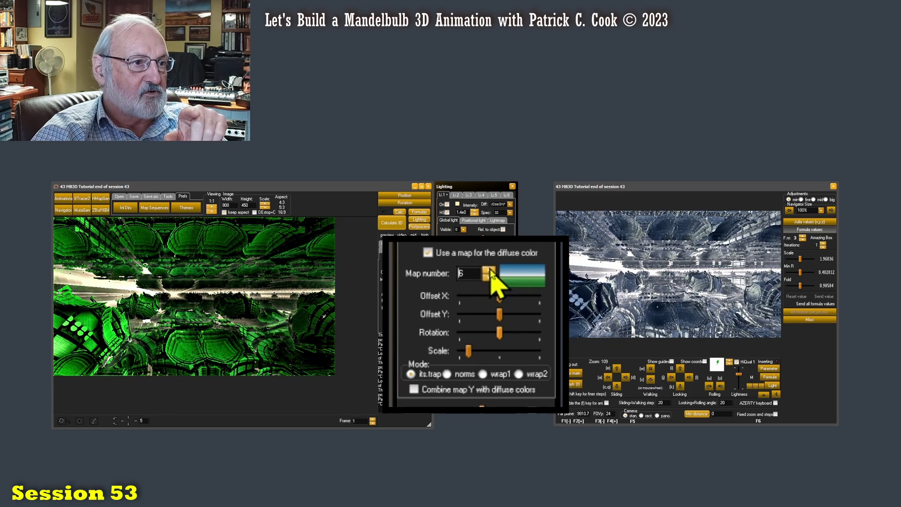
{"action": "left_click", "coordinate": [490, 271]}
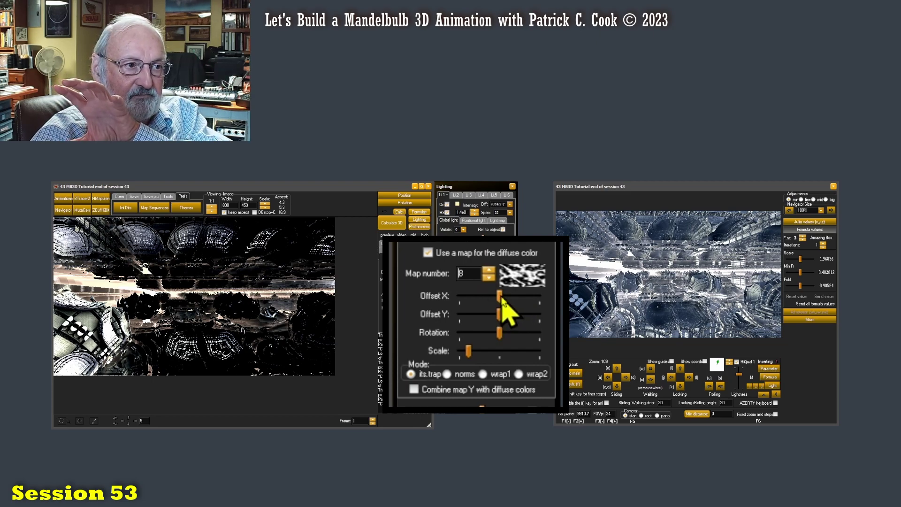
Nudge map 8's offset and rotation slightly, then enlarge its scale.
{"action": "left_click_drag", "start_coordinate": [500, 298], "coordinate": [499, 319]}
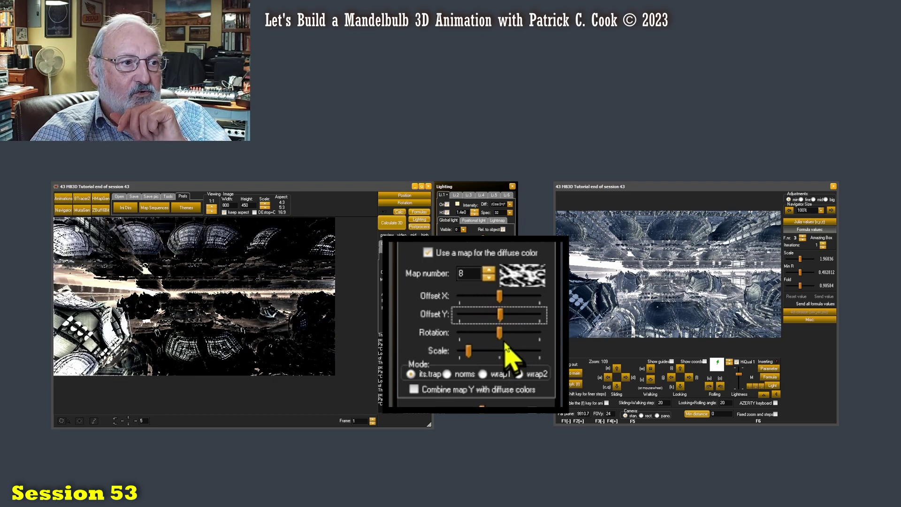
{"action": "left_click_drag", "start_coordinate": [501, 333], "coordinate": [501, 339]}
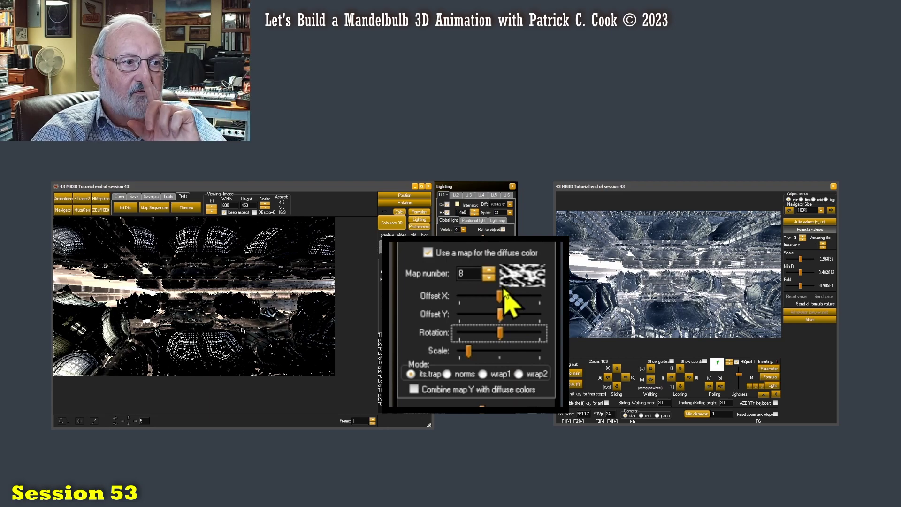
{"action": "left_click", "coordinate": [470, 352]}
{"action": "mouse_move", "coordinate": [469, 352]}
{"action": "left_mouse_down"}
{"action": "mouse_move", "coordinate": [492, 353]}
{"action": "mouse_move", "coordinate": [470, 355]}
{"action": "mouse_move", "coordinate": [482, 357]}
{"action": "left_mouse_up"}
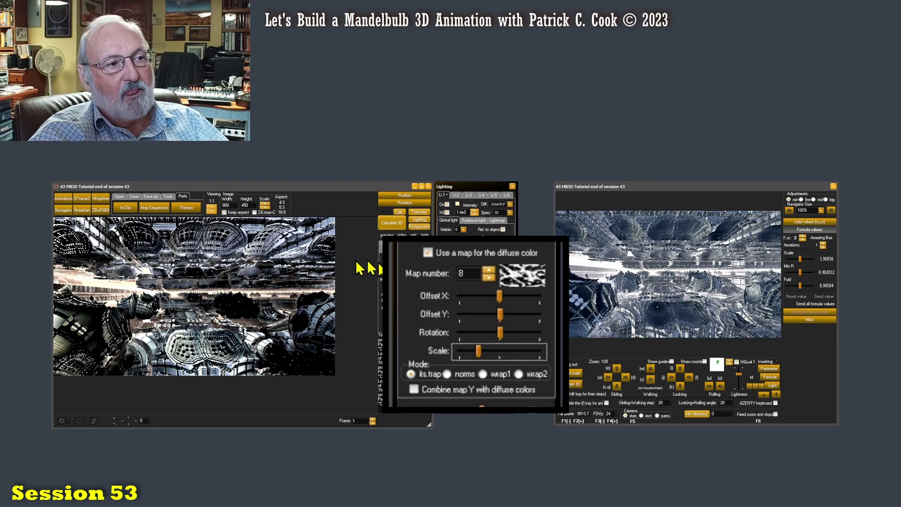
Step the diffuse map number down through maps 6 and 5 to map 2.
{"action": "left_click", "coordinate": [489, 277]}
{"action": "left_click", "coordinate": [488, 278]}
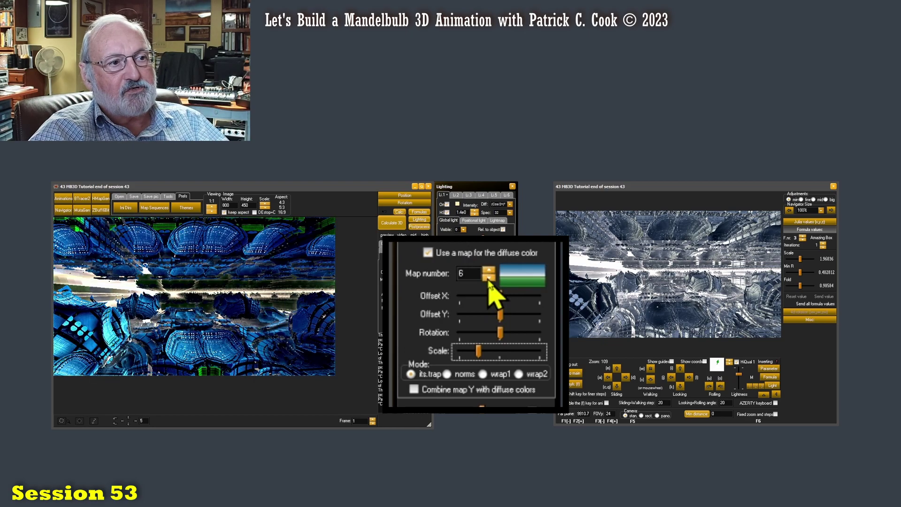
{"action": "left_click", "coordinate": [489, 277]}
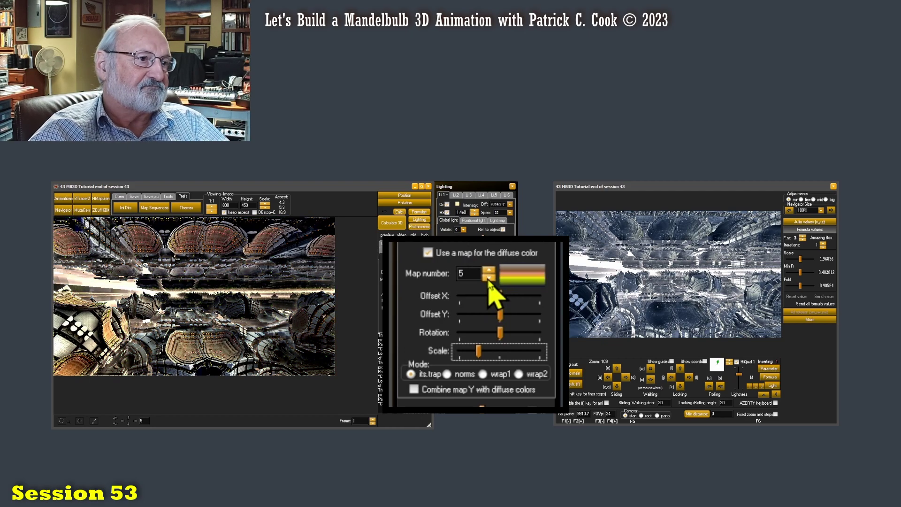
{"action": "left_click", "coordinate": [489, 277]}
{"action": "left_click", "coordinate": [489, 278]}
{"action": "left_click", "coordinate": [489, 278]}
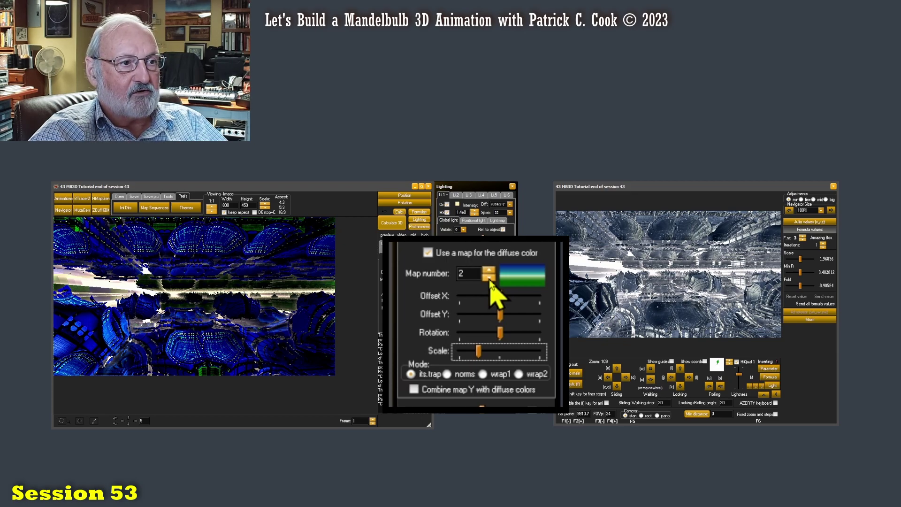
Step the diffuse map up through maps 3, 4, 5, 6 and 7.
{"action": "left_click", "coordinate": [490, 271]}
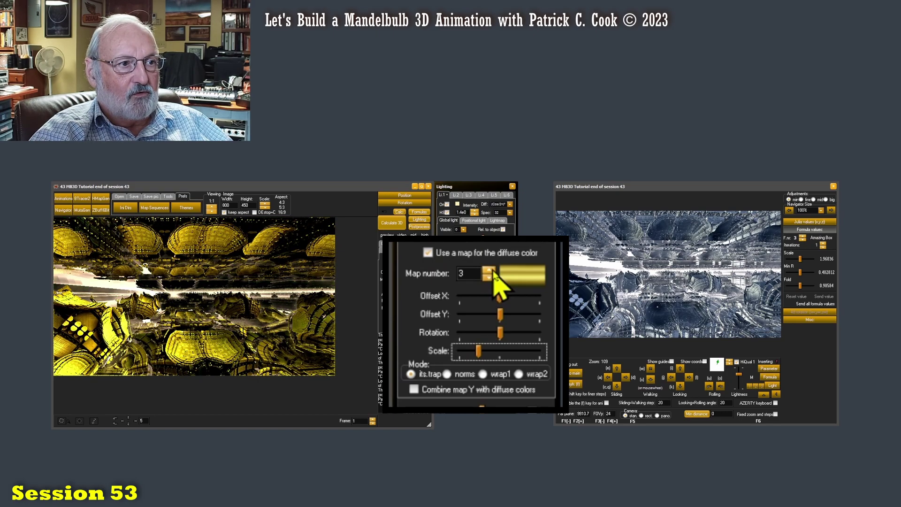
{"action": "left_click", "coordinate": [490, 271]}
{"action": "left_click", "coordinate": [490, 272]}
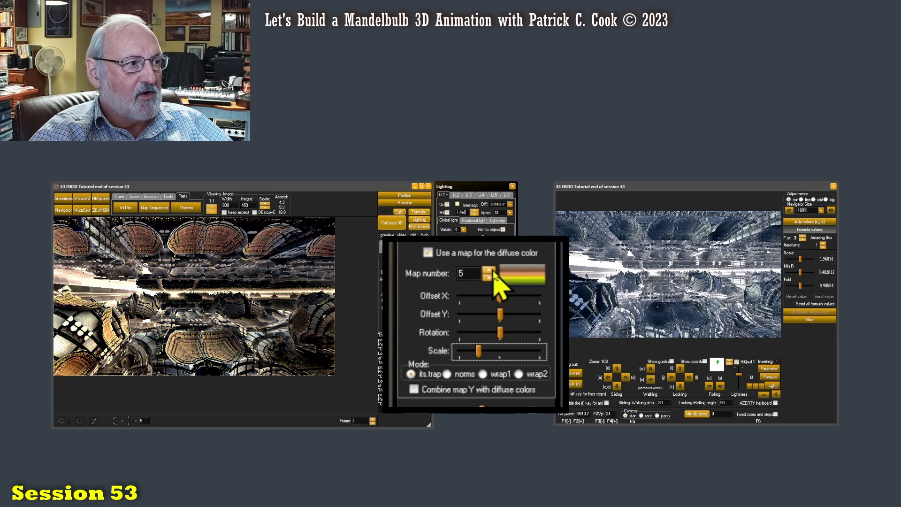
{"action": "left_click", "coordinate": [490, 271]}
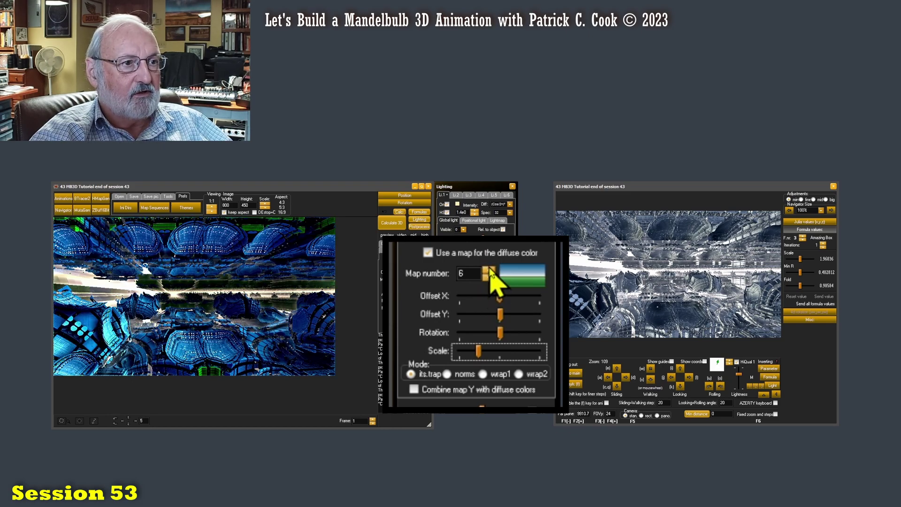
{"action": "left_click", "coordinate": [490, 272]}
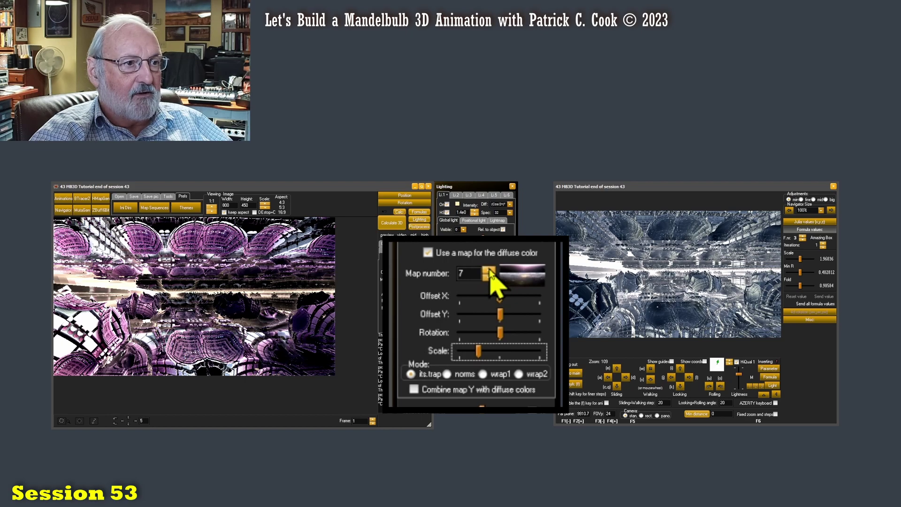
Step back down to grey map 1, settle on blue map 2, and nudge Offset X slightly.
{"action": "left_click", "coordinate": [490, 278]}
{"action": "left_click", "coordinate": [490, 278]}
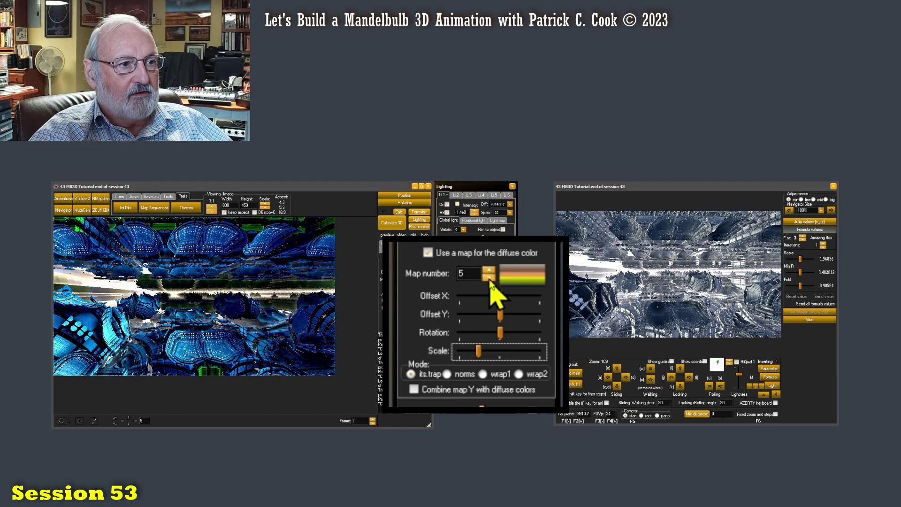
{"action": "left_click", "coordinate": [489, 277]}
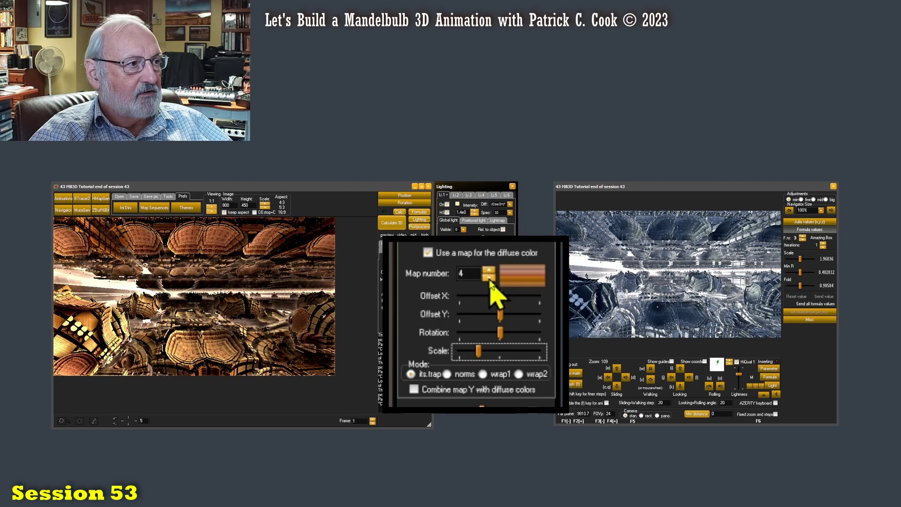
{"action": "left_click", "coordinate": [489, 278]}
{"action": "left_click", "coordinate": [490, 278]}
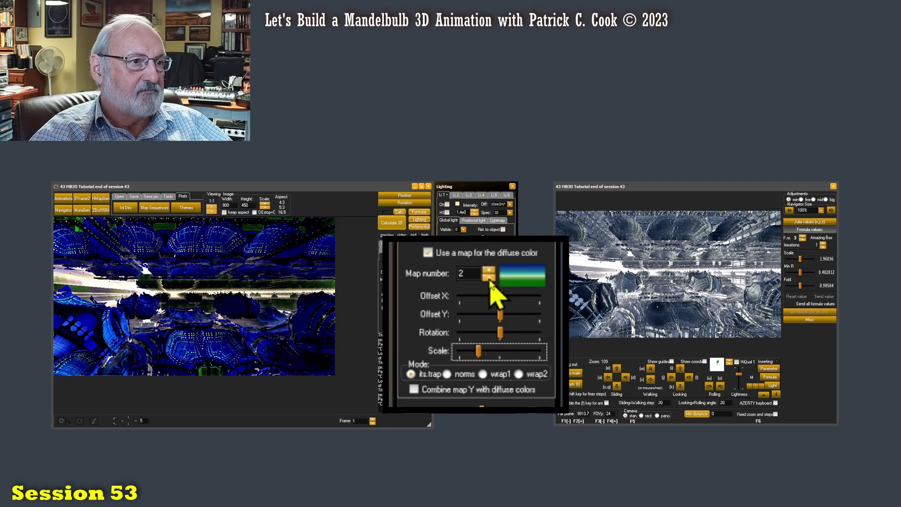
{"action": "left_click", "coordinate": [489, 278]}
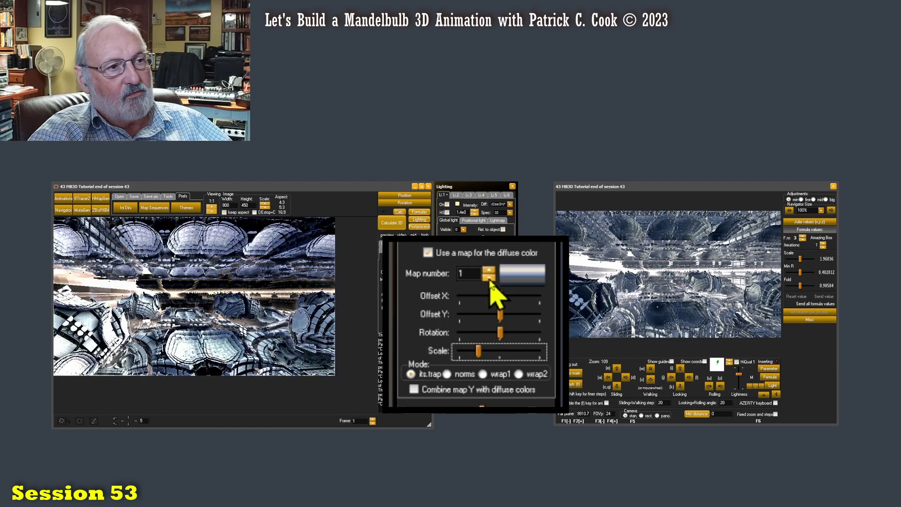
{"action": "left_click", "coordinate": [489, 271]}
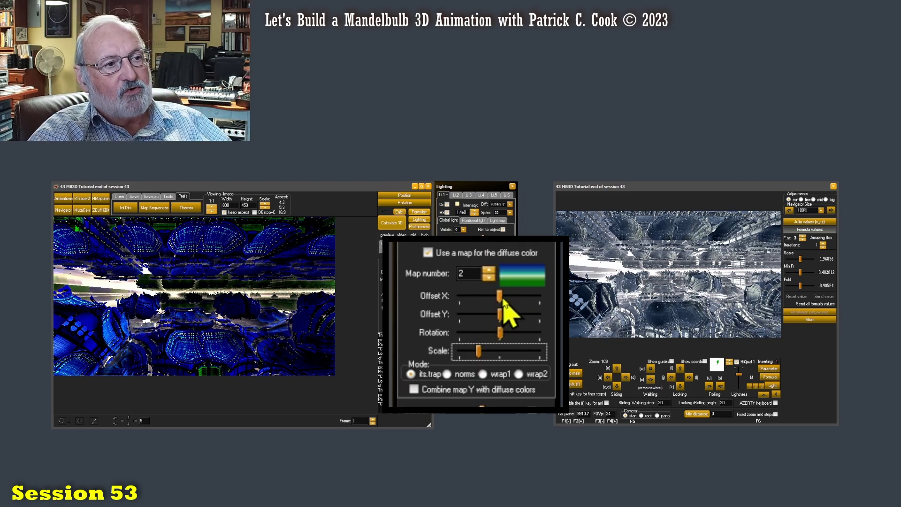
{"action": "mouse_move", "coordinate": [502, 298]}
{"action": "left_mouse_down"}
{"action": "mouse_move", "coordinate": [531, 301]}
{"action": "mouse_move", "coordinate": [474, 300]}
{"action": "mouse_move", "coordinate": [539, 302]}
{"action": "mouse_move", "coordinate": [479, 301]}
{"action": "mouse_move", "coordinate": [511, 302]}
{"action": "mouse_move", "coordinate": [503, 301]}
{"action": "left_mouse_up"}
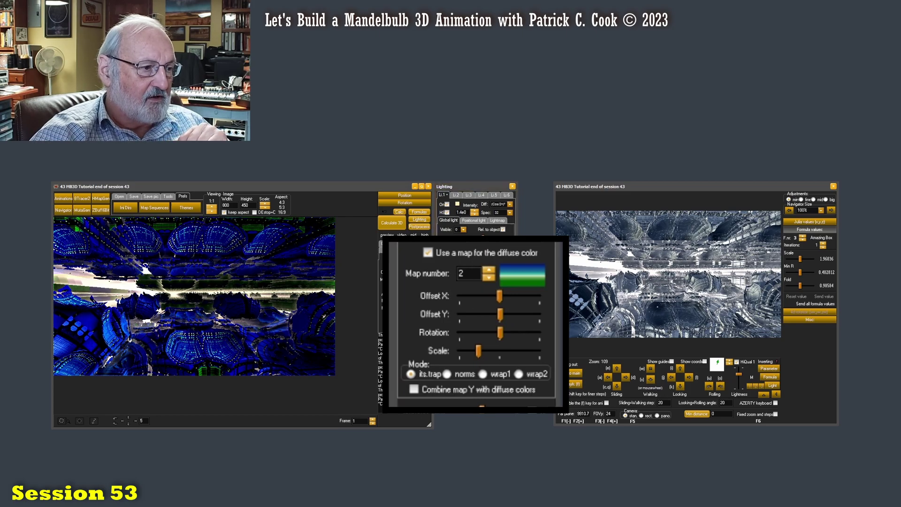
Browse the M3Maps folder in File Explorer and preview 2.png in Photos before closing it.
{"action": "left_click", "coordinate": [291, 500]}
{"action": "left_click_drag", "start_coordinate": [655, 301], "coordinate": [656, 211]}
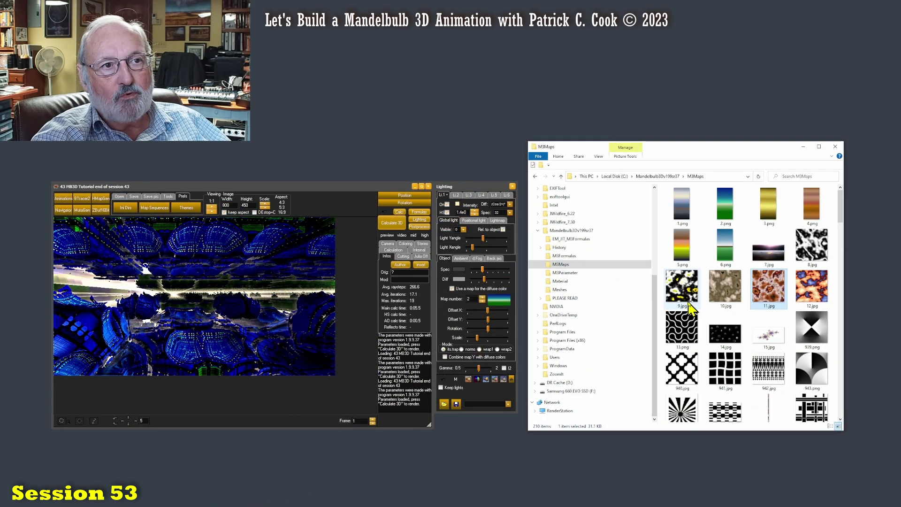
{"action": "left_click", "coordinate": [727, 214]}
{"action": "double_click", "coordinate": [726, 214]}
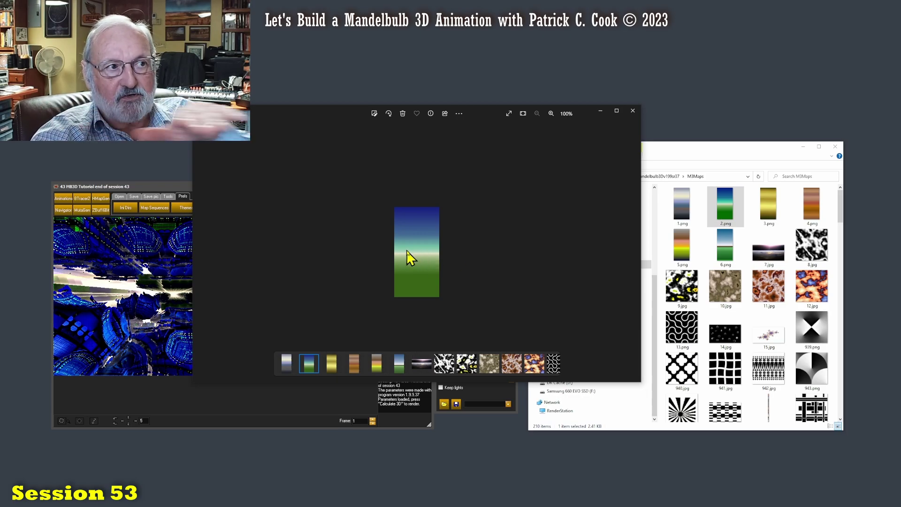
{"action": "left_click", "coordinate": [633, 111]}
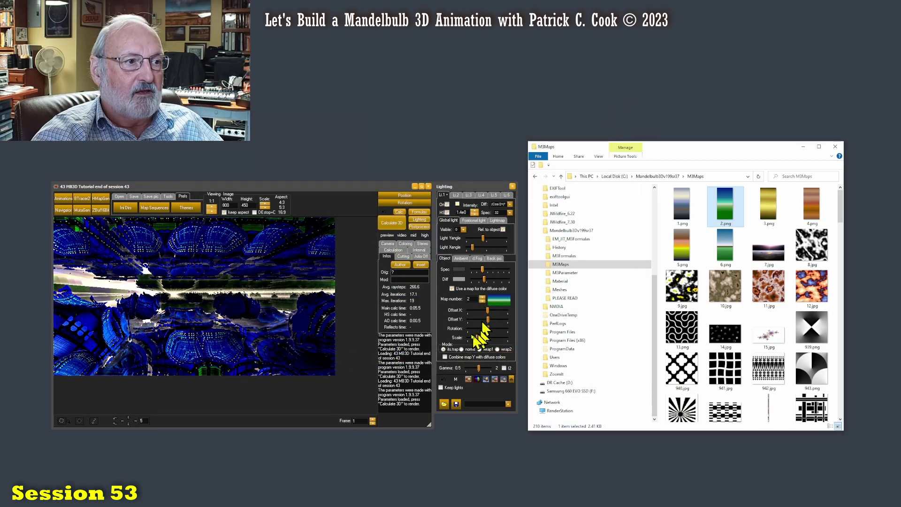
Raise map 2's Offset X and Y, rotate it and partly back, and enlarge its Scale.
{"action": "mouse_move", "coordinate": [489, 312]}
{"action": "left_mouse_down"}
{"action": "mouse_move", "coordinate": [497, 313]}
{"action": "mouse_move", "coordinate": [481, 304]}
{"action": "mouse_move", "coordinate": [528, 303]}
{"action": "mouse_move", "coordinate": [463, 296]}
{"action": "mouse_move", "coordinate": [502, 302]}
{"action": "mouse_move", "coordinate": [501, 318]}
{"action": "mouse_move", "coordinate": [487, 319]}
{"action": "mouse_move", "coordinate": [500, 321]}
{"action": "left_mouse_up"}
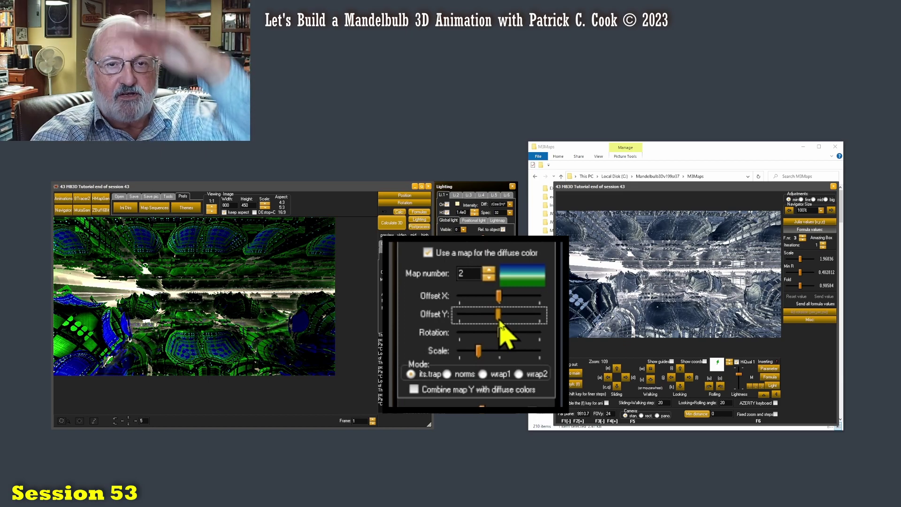
{"action": "mouse_move", "coordinate": [500, 321]}
{"action": "left_mouse_down"}
{"action": "mouse_move", "coordinate": [516, 324]}
{"action": "mouse_move", "coordinate": [490, 324]}
{"action": "mouse_move", "coordinate": [499, 327]}
{"action": "left_mouse_up"}
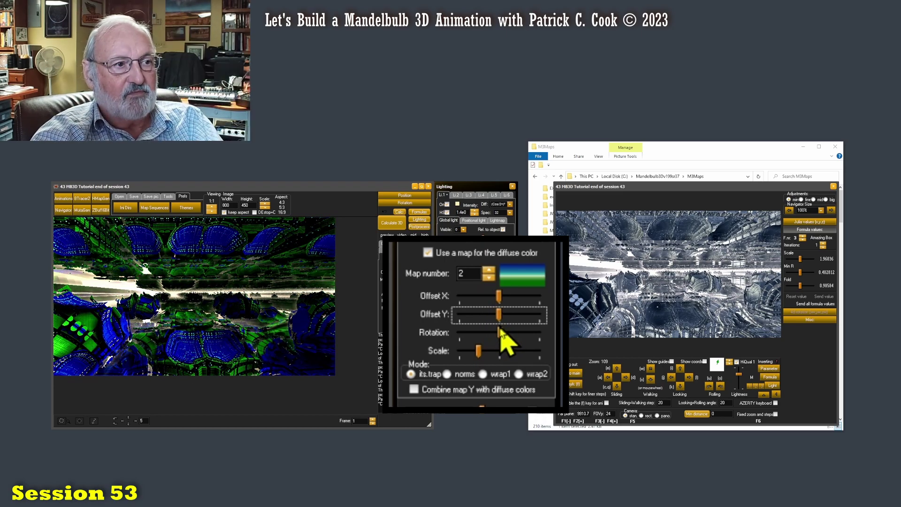
{"action": "left_click_drag", "start_coordinate": [501, 331], "coordinate": [513, 334]}
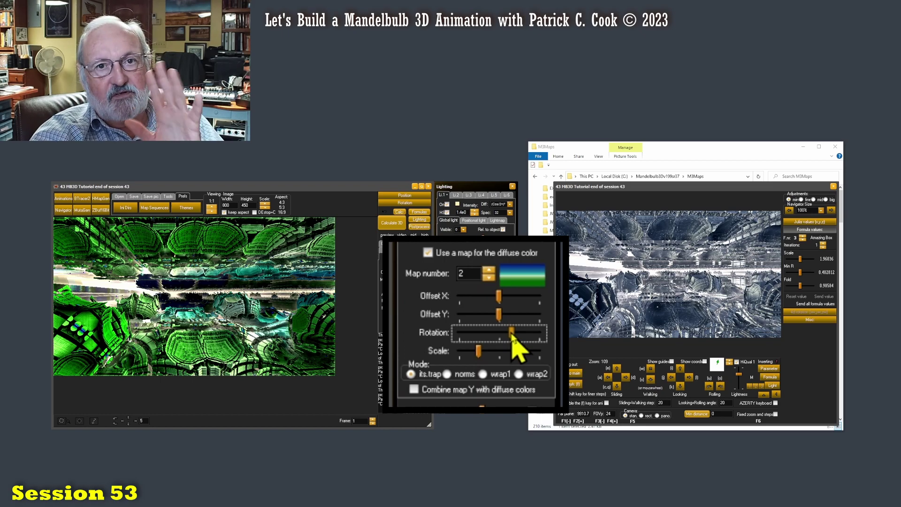
{"action": "mouse_move", "coordinate": [512, 339]}
{"action": "left_mouse_down"}
{"action": "mouse_move", "coordinate": [502, 350]}
{"action": "mouse_move", "coordinate": [515, 335]}
{"action": "mouse_move", "coordinate": [500, 339]}
{"action": "left_mouse_up"}
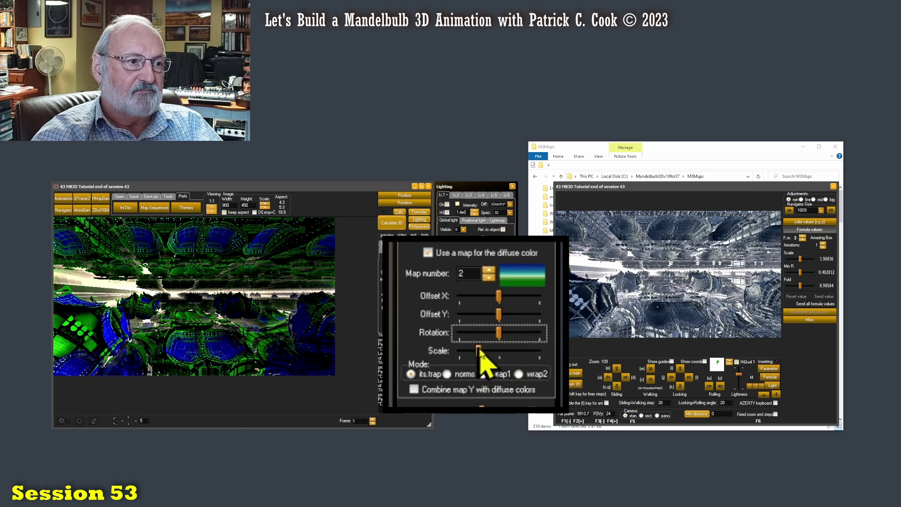
{"action": "left_click_drag", "start_coordinate": [479, 352], "coordinate": [517, 368]}
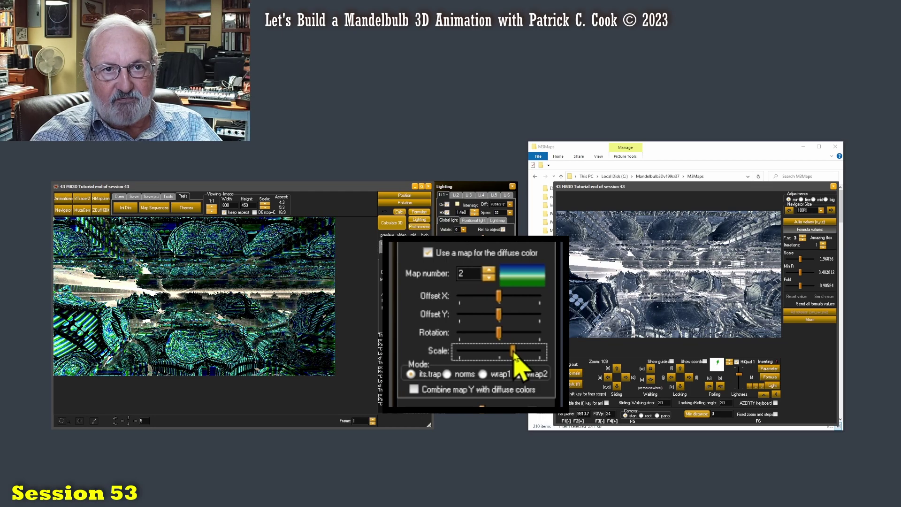